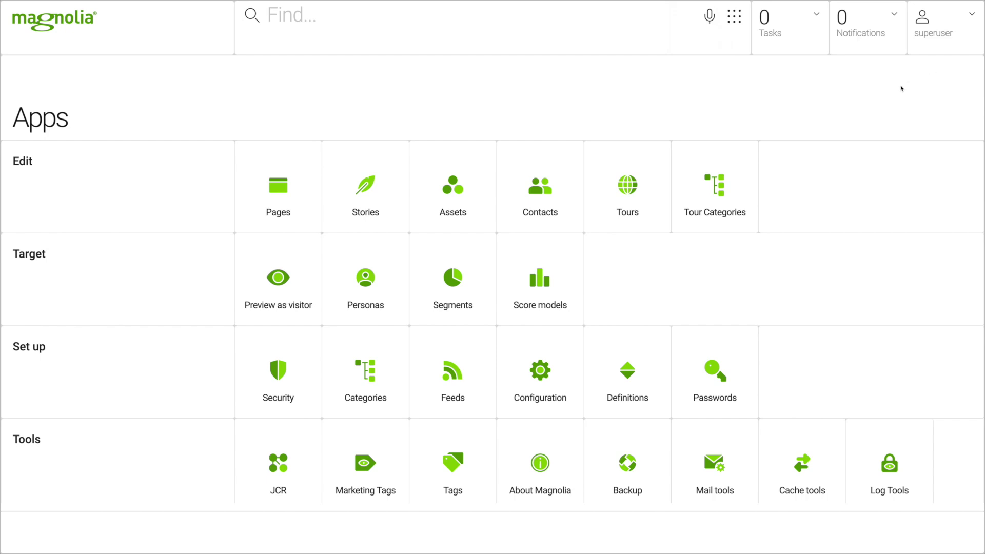
Preview the Travel Home page in German and expand the travel and contact pages in the tree.
{"action": "left_click", "coordinate": [286, 186]}
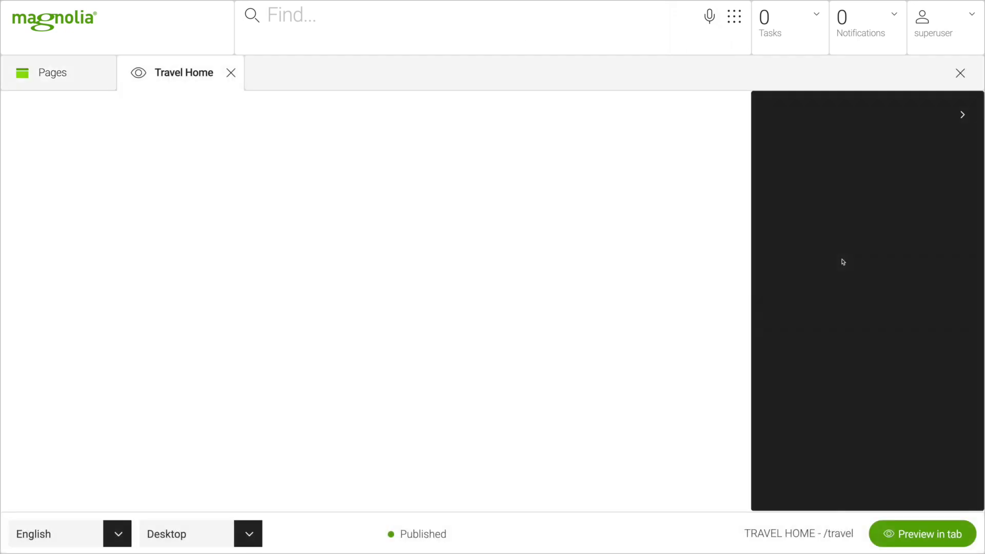
{"action": "left_click", "coordinate": [590, 107]}
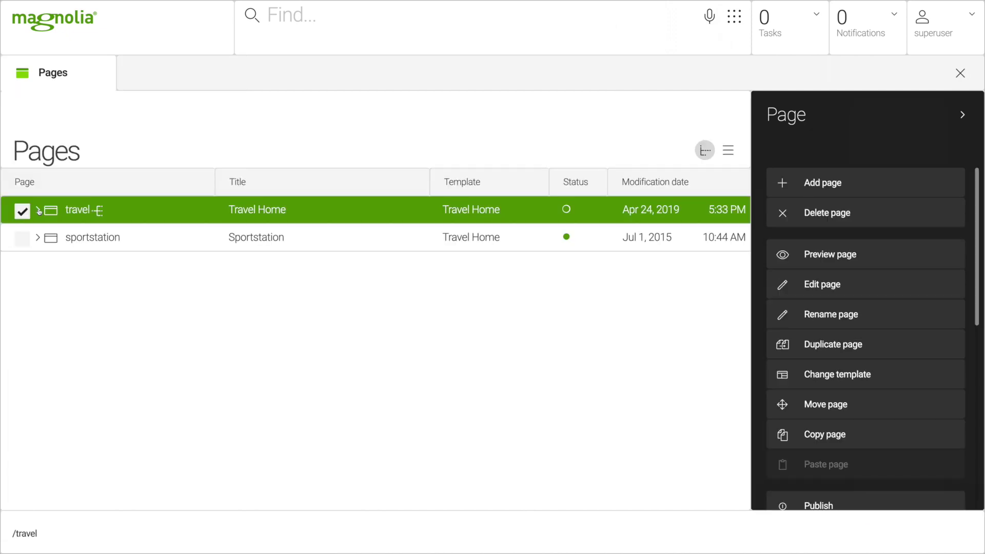
{"action": "left_click", "coordinate": [38, 210]}
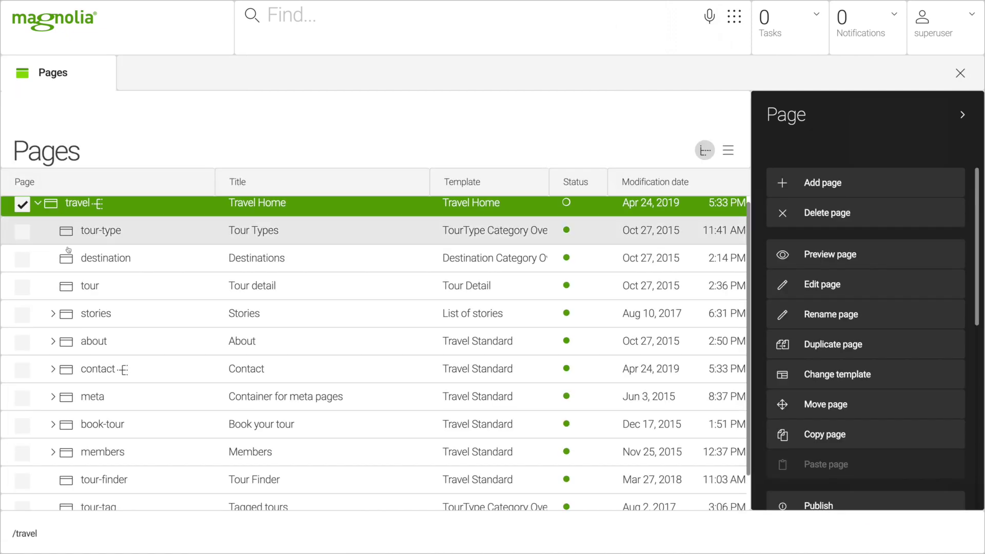
{"action": "left_click", "coordinate": [53, 369]}
Preview the site as a chosen visitor persona, then leave the visitor preview.
{"action": "left_click", "coordinate": [734, 16]}
{"action": "left_click", "coordinate": [289, 291]}
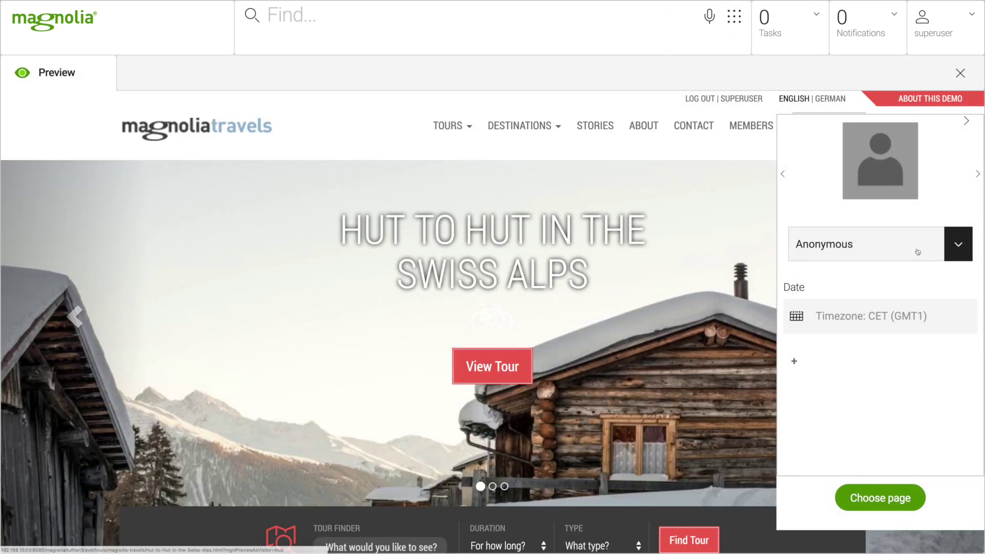
{"action": "left_click", "coordinate": [957, 244]}
{"action": "left_click", "coordinate": [848, 390]}
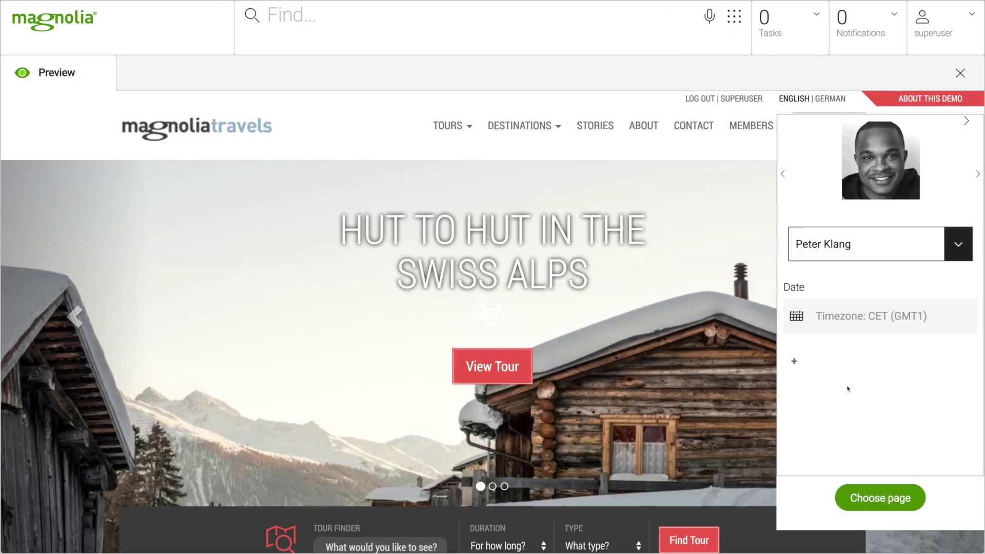
{"action": "left_click", "coordinate": [960, 73]}
Open the page tree and expand travel and the magnolia-travels folder of tours.
{"action": "left_click", "coordinate": [311, 201]}
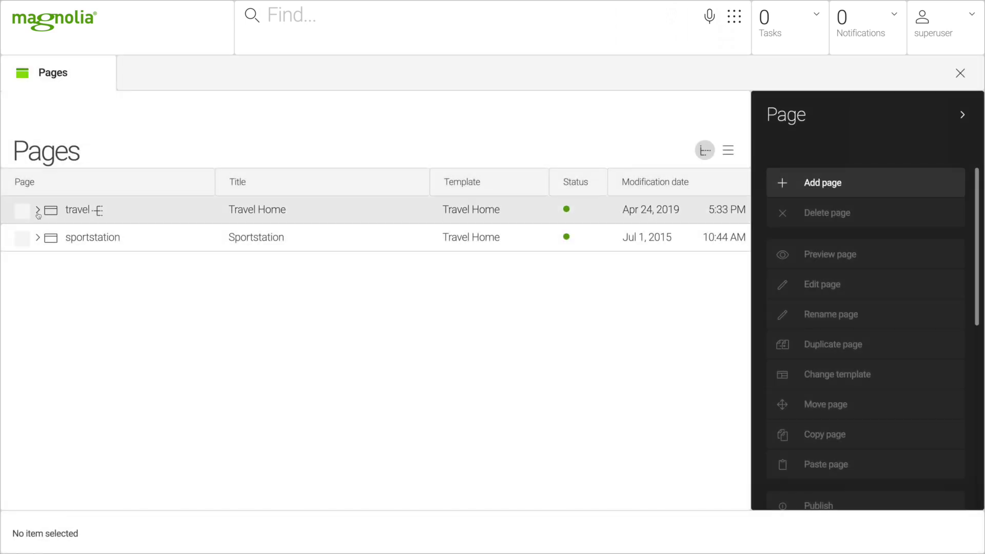
{"action": "left_click", "coordinate": [38, 210]}
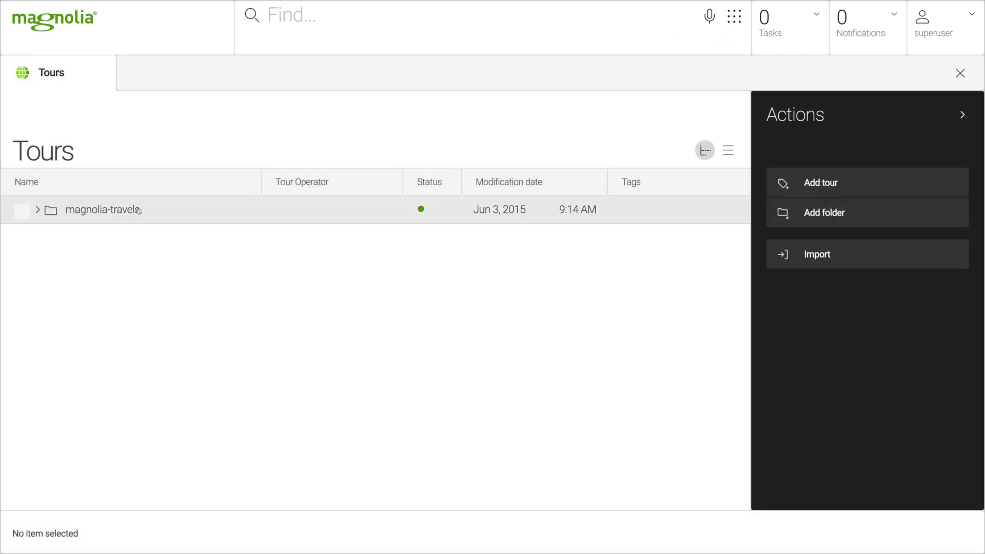
{"action": "left_click", "coordinate": [38, 211]}
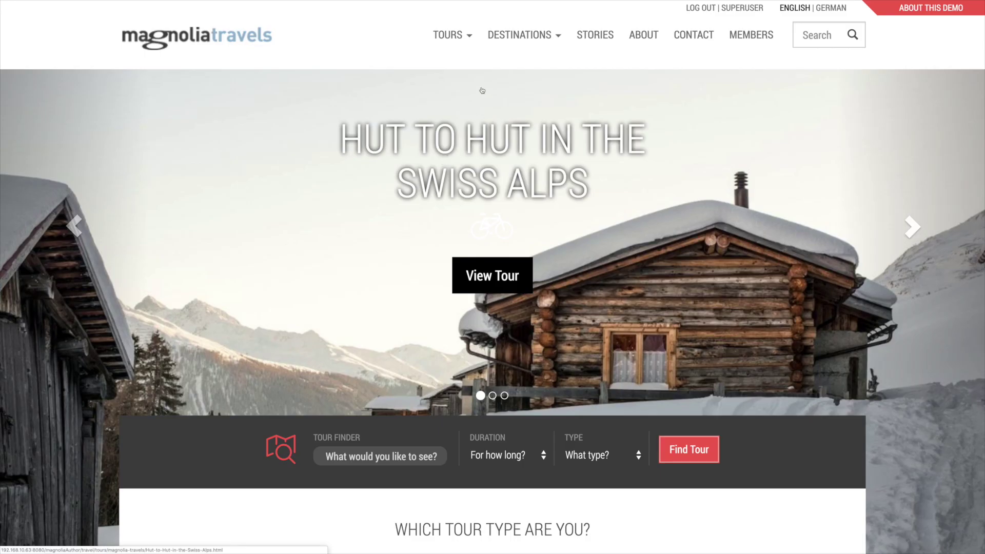
Open the TOURS and DESTINATIONS menus and advance the hero slideshow past A Taste of Malaysia.
{"action": "left_click", "coordinate": [471, 39]}
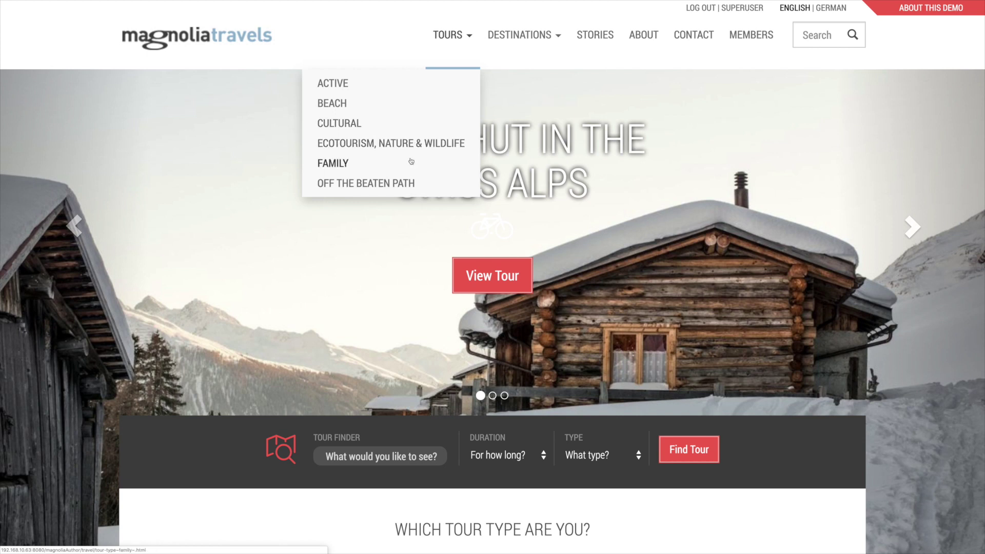
{"action": "left_click", "coordinate": [558, 41]}
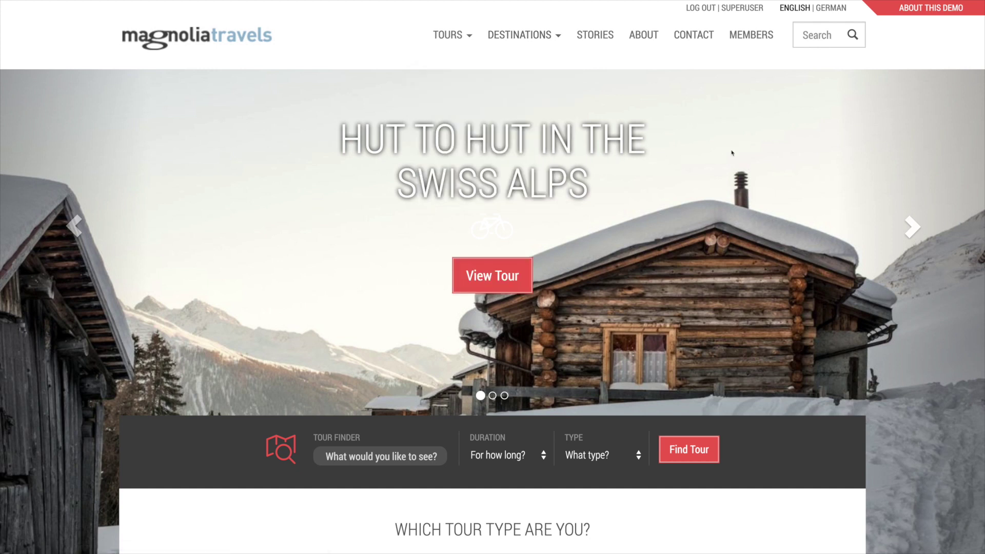
{"action": "left_click", "coordinate": [912, 229]}
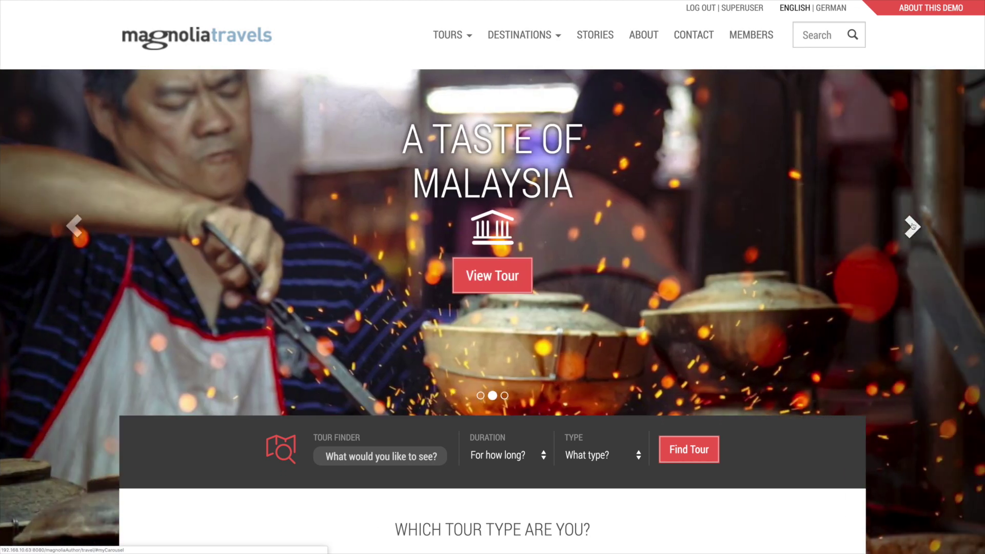
{"action": "left_click", "coordinate": [912, 228]}
Scroll through the home page, then go to the About page.
{"action": "scroll", "coordinate": [844, 220], "scroll_direction": "down", "scroll_amount": 3}
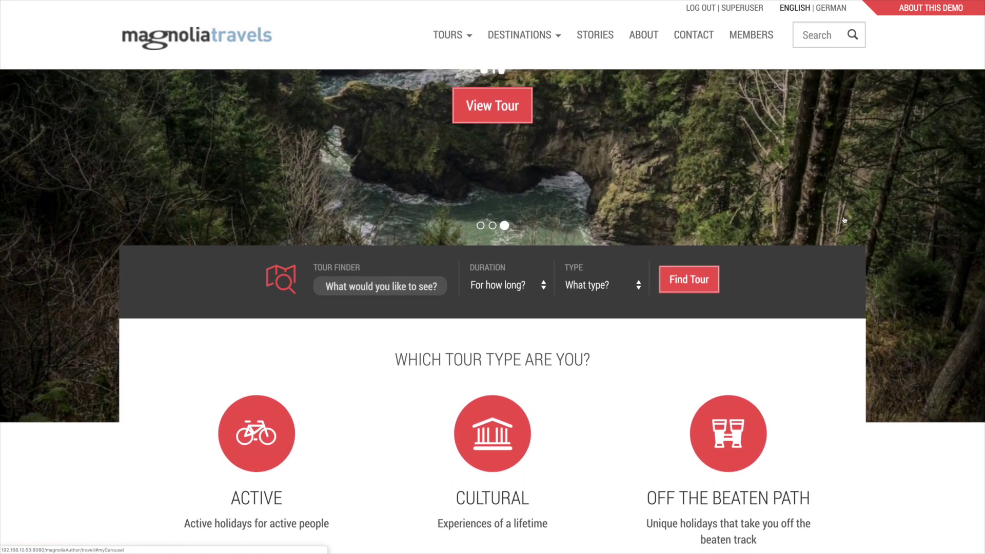
{"action": "scroll", "coordinate": [843, 220], "scroll_direction": "up", "scroll_amount": 3}
{"action": "left_click", "coordinate": [647, 37]}
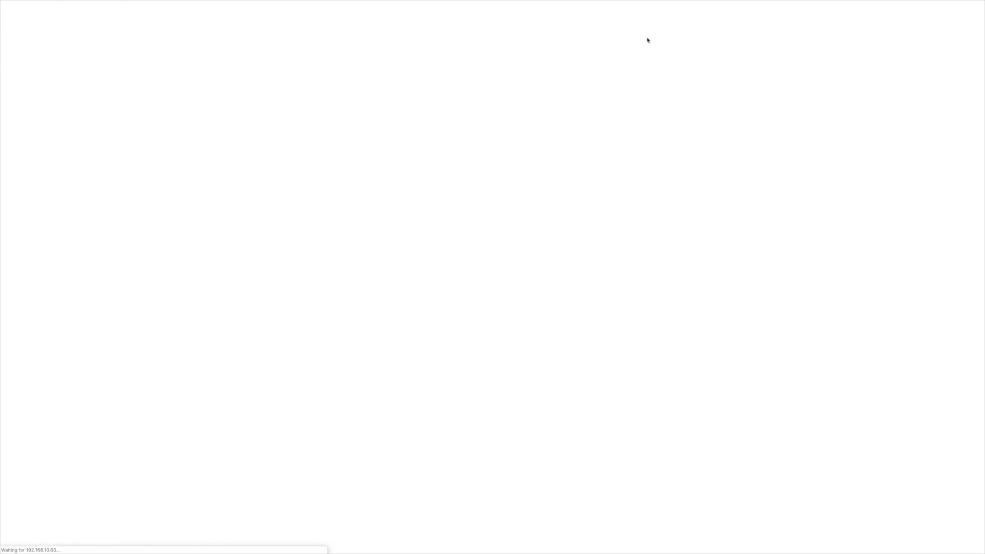
Look through the About page and the Careers page, then return to About.
{"action": "scroll", "coordinate": [644, 149], "scroll_direction": "down", "scroll_amount": 4}
{"action": "scroll", "coordinate": [644, 148], "scroll_direction": "up", "scroll_amount": 4}
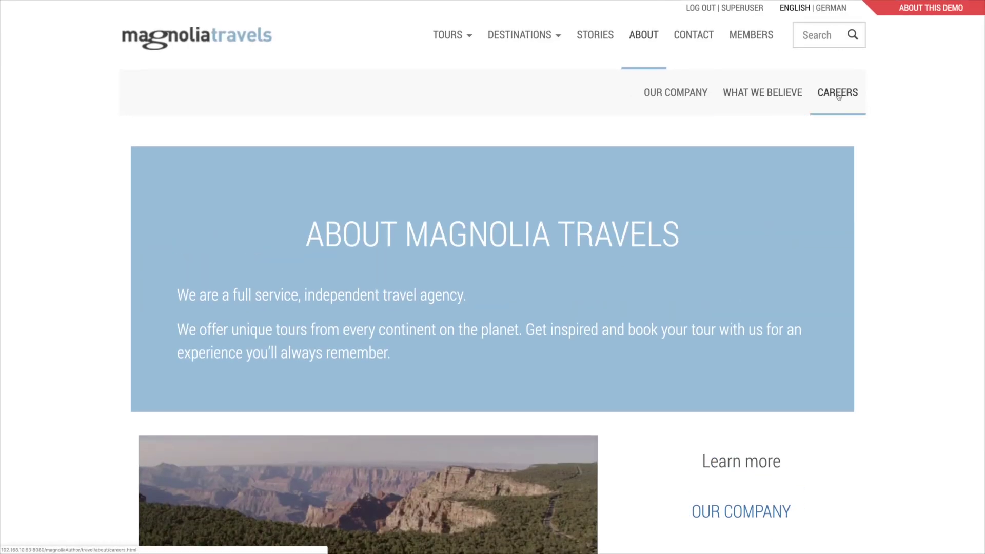
{"action": "left_click", "coordinate": [838, 97]}
{"action": "scroll", "coordinate": [730, 182], "scroll_direction": "down", "scroll_amount": 6}
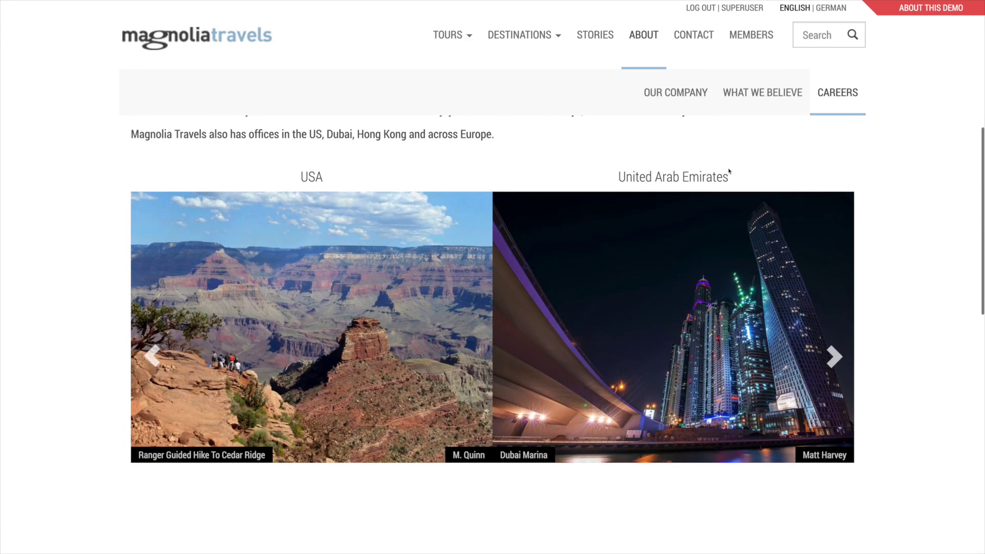
{"action": "left_click", "coordinate": [643, 35]}
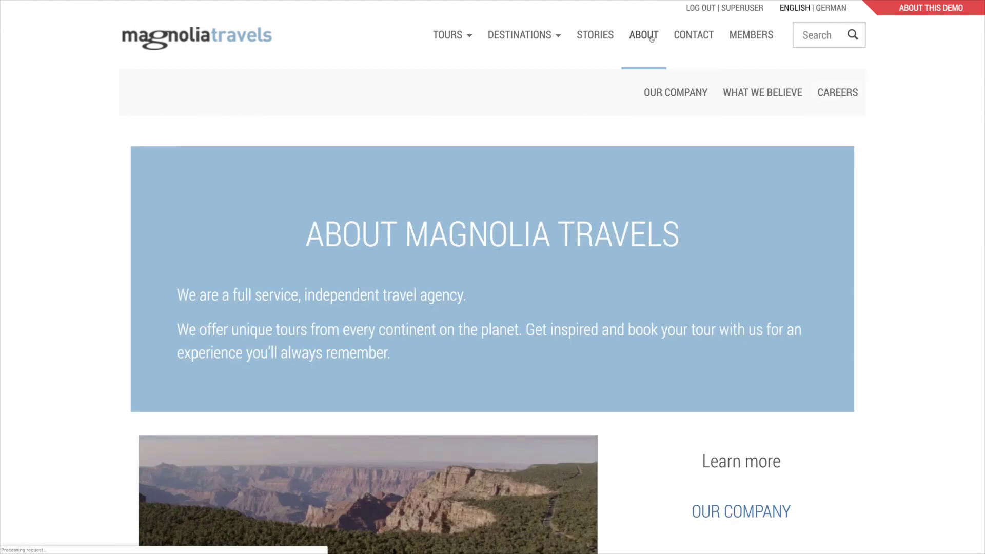
Open the Beach tours page and scroll through its featured tours and all beach tours list.
{"action": "left_click", "coordinate": [470, 36]}
{"action": "left_click", "coordinate": [393, 102]}
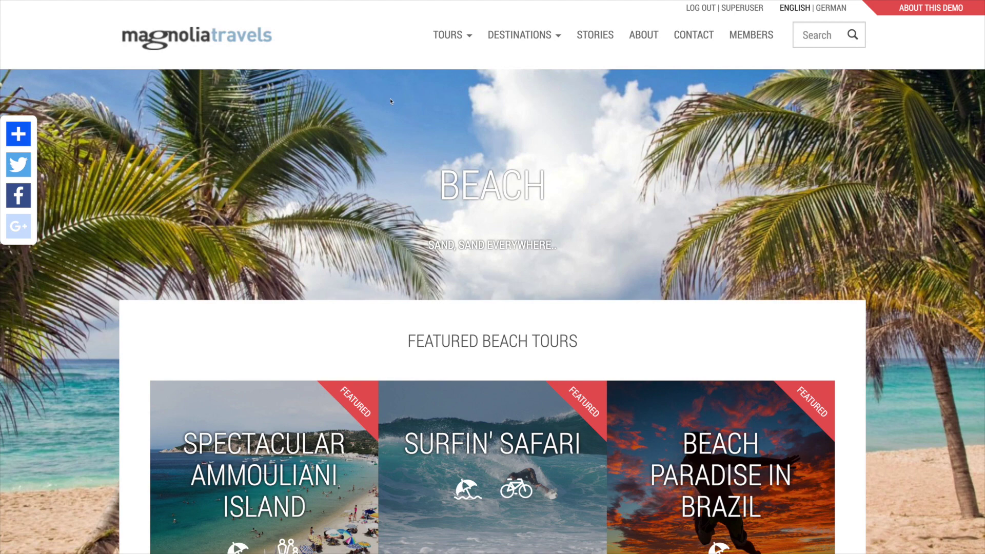
{"action": "scroll", "coordinate": [468, 245], "scroll_direction": "down", "scroll_amount": 3}
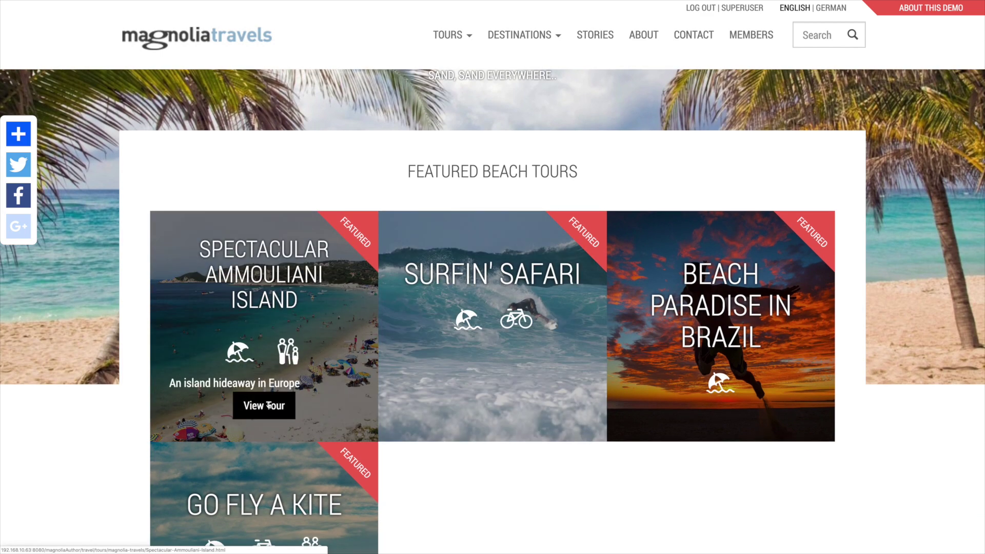
{"action": "scroll", "coordinate": [393, 354], "scroll_direction": "down", "scroll_amount": 10}
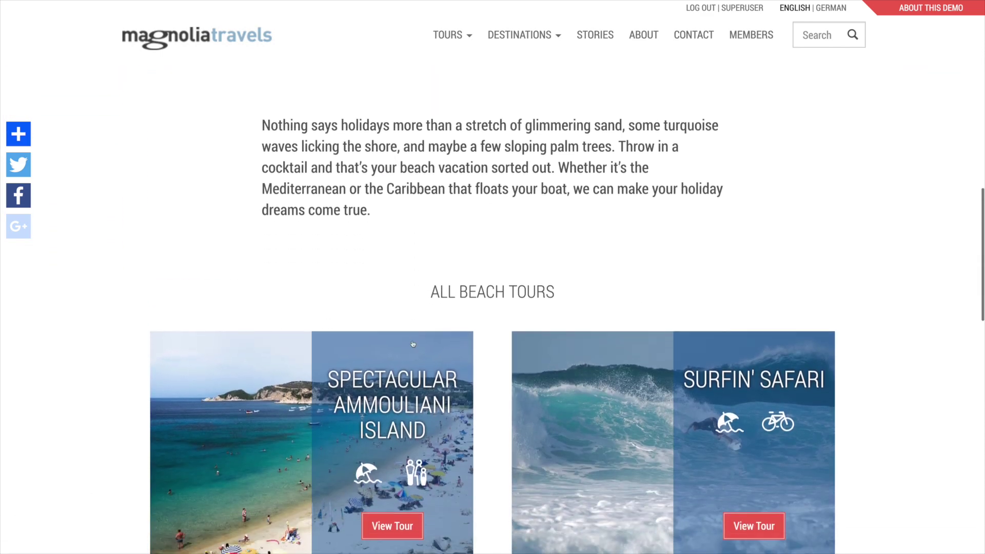
{"action": "scroll", "coordinate": [413, 344], "scroll_direction": "down", "scroll_amount": 10}
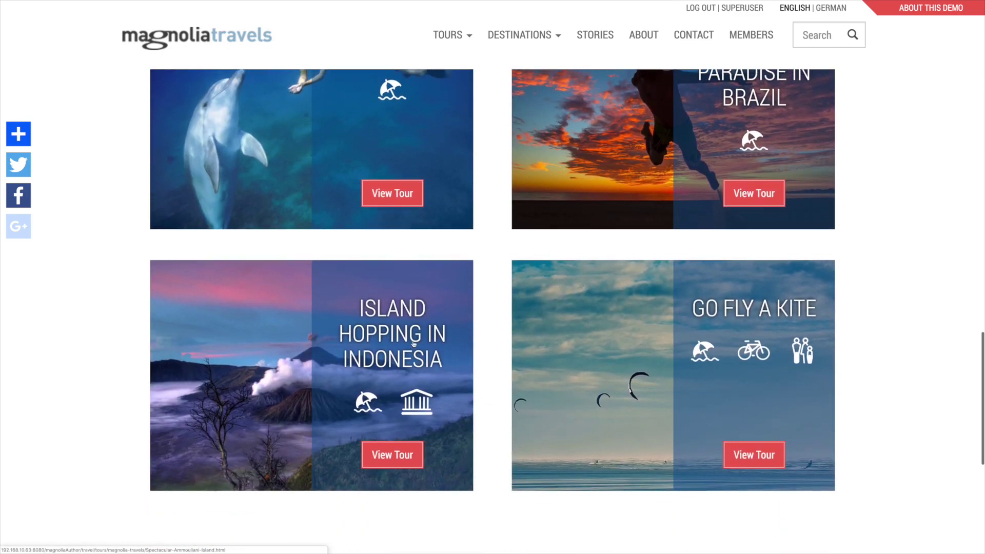
{"action": "scroll", "coordinate": [413, 344], "scroll_direction": "up", "scroll_amount": 15}
{"action": "scroll", "coordinate": [413, 344], "scroll_direction": "up", "scroll_amount": 5}
{"action": "left_click", "coordinate": [558, 37]}
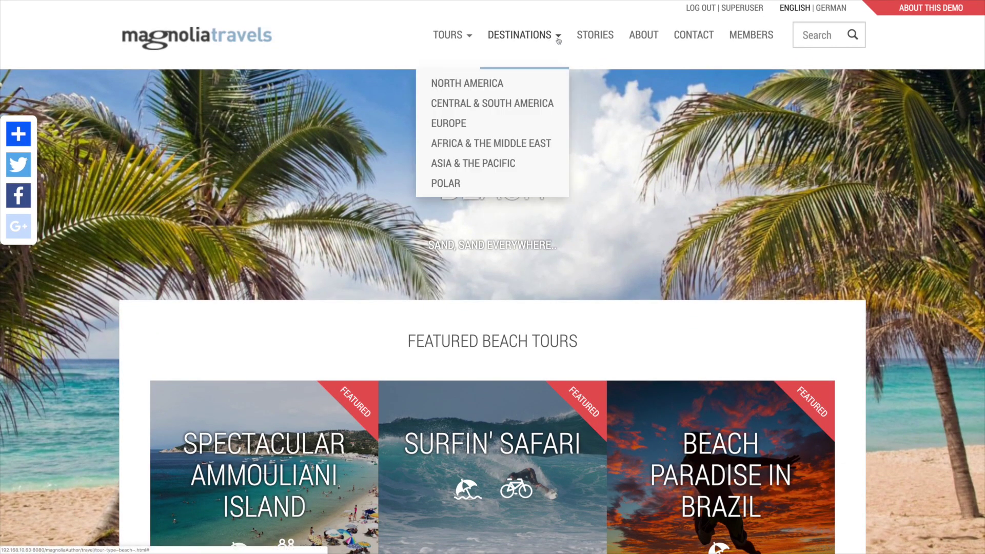
From the Europe destination page, open the Spectacular Ammouliani Island tour via View Tour.
{"action": "left_click", "coordinate": [497, 124]}
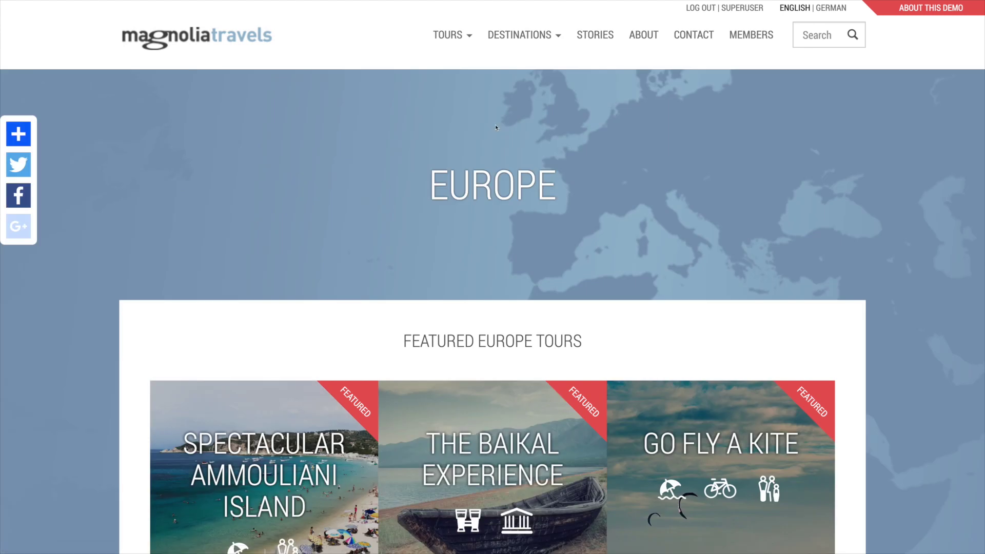
{"action": "scroll", "coordinate": [504, 177], "scroll_direction": "down", "scroll_amount": 3}
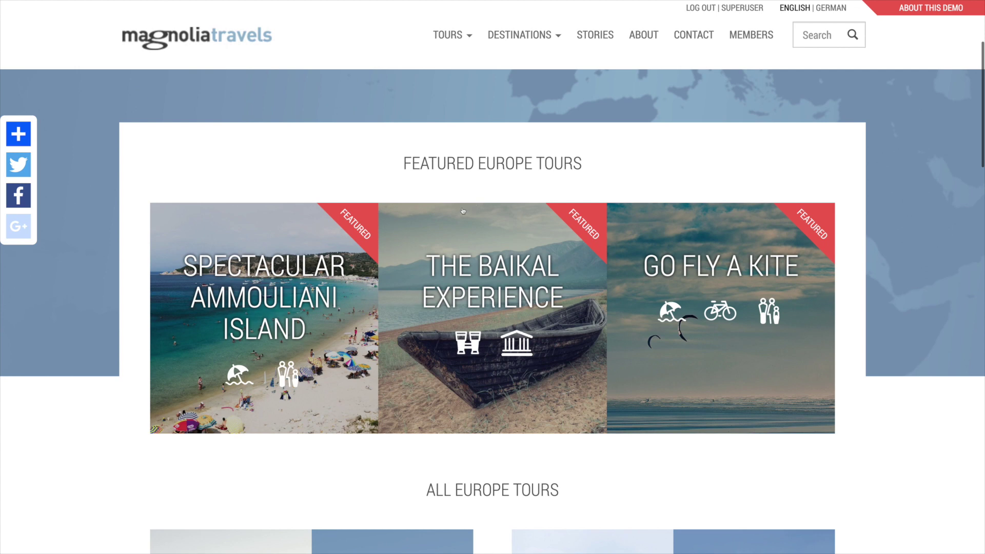
{"action": "mouse_move", "coordinate": [284, 413]}
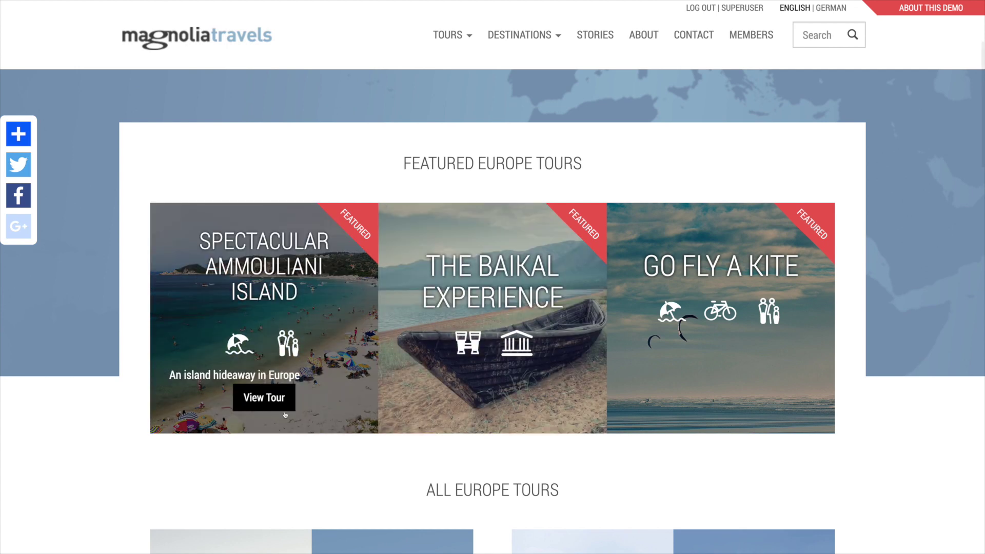
{"action": "left_click", "coordinate": [274, 405]}
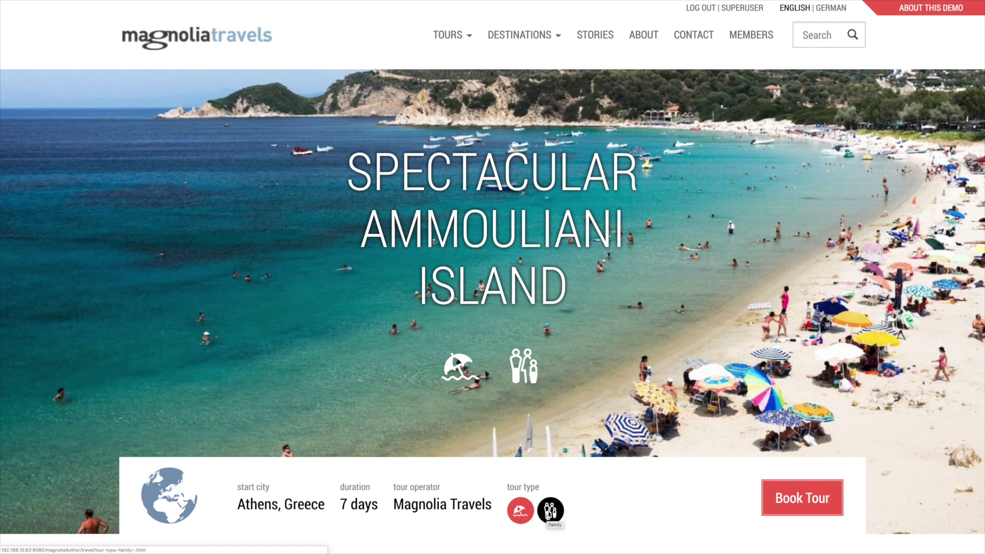
View the Family tour-type page, then return to the Spectacular Ammouliani Island tour.
{"action": "left_click", "coordinate": [548, 514]}
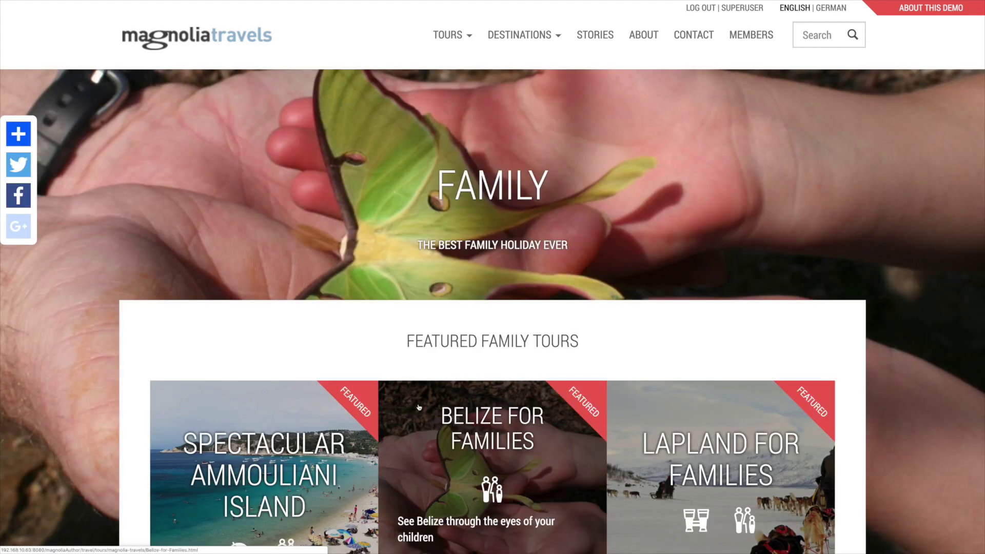
{"action": "scroll", "coordinate": [297, 426], "scroll_direction": "down", "scroll_amount": 2}
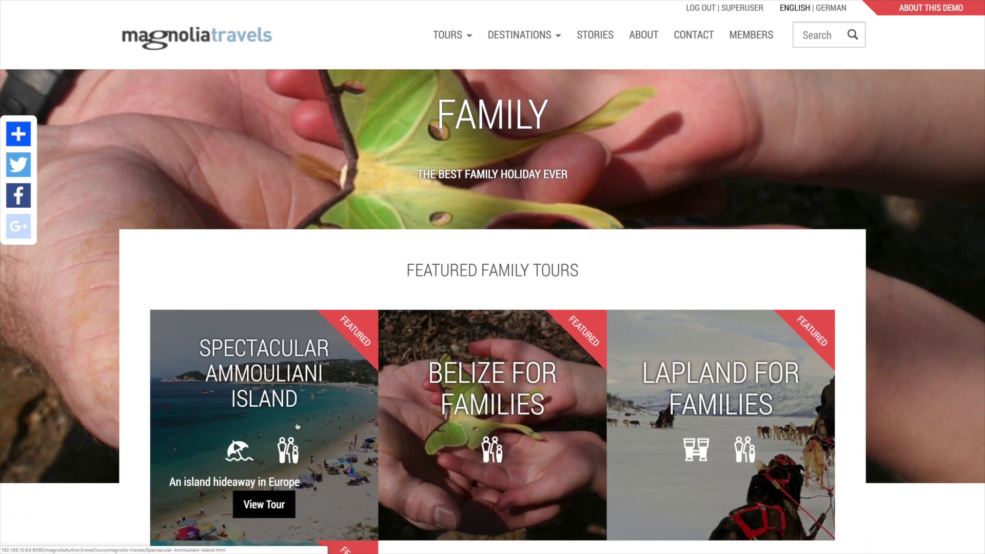
{"action": "left_click", "coordinate": [281, 503]}
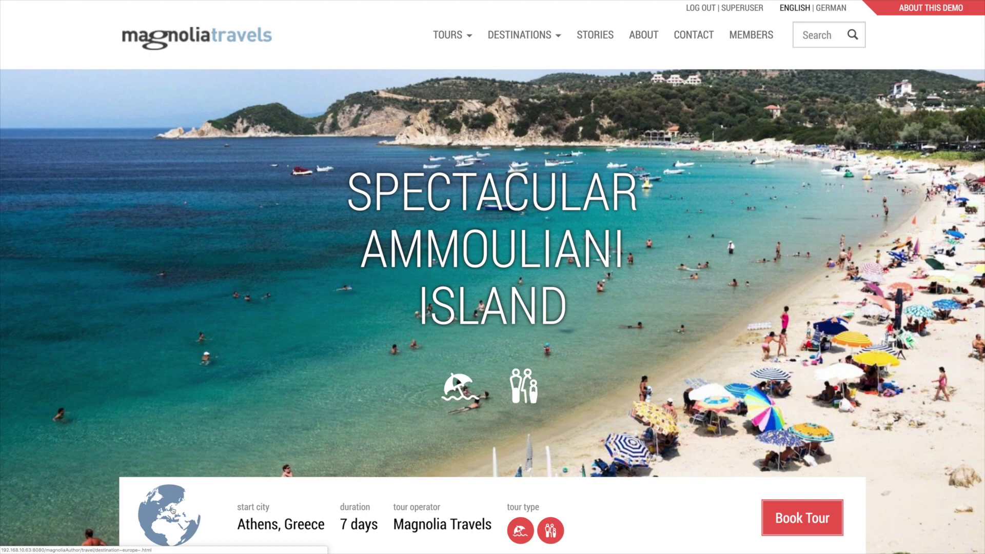
Check the linked Europe page, go back, and scroll down to the Featured Beach Tours.
{"action": "left_click", "coordinate": [173, 510]}
{"action": "key", "text": "alt+Left"}
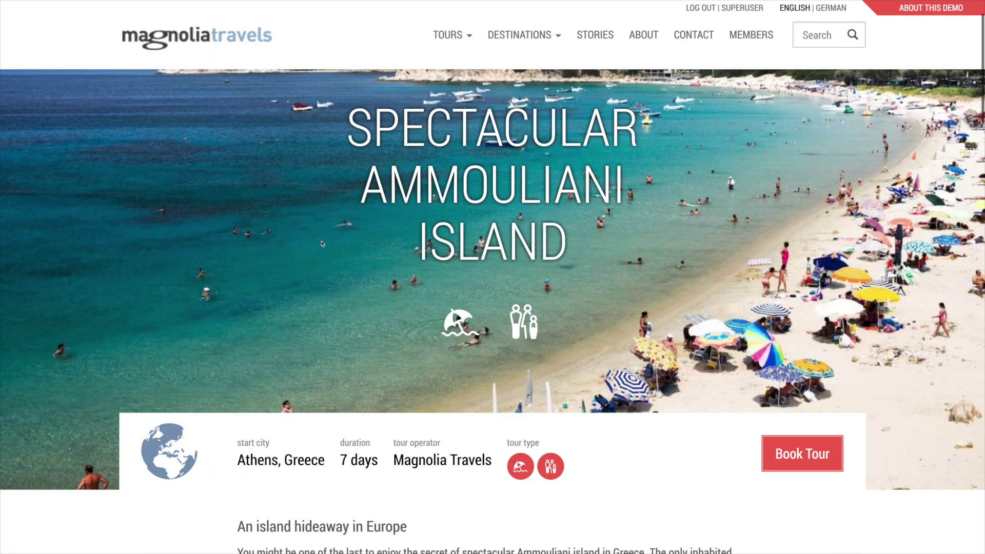
{"action": "scroll", "coordinate": [322, 245], "scroll_direction": "down", "scroll_amount": 12}
{"action": "scroll", "coordinate": [322, 245], "scroll_direction": "down", "scroll_amount": 10}
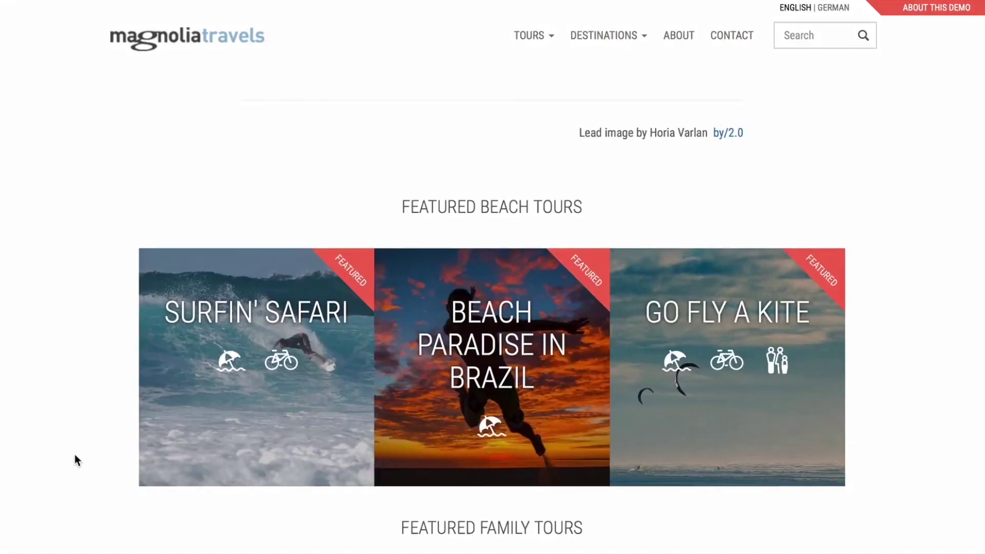
{"action": "scroll", "coordinate": [75, 454], "scroll_direction": "down", "scroll_amount": 1}
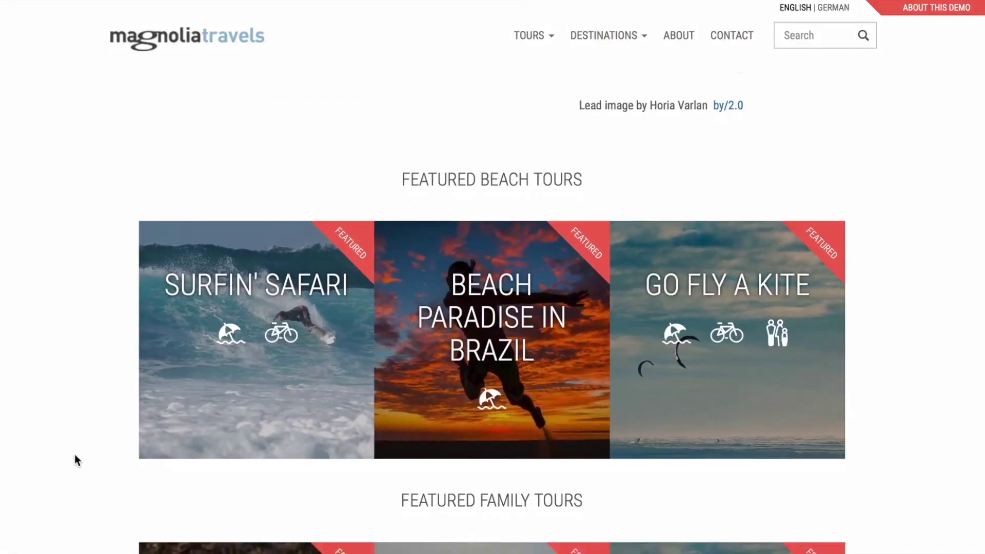
Open the Go Fly a Kite tour, then search the site for 'Amazing' and scroll the results.
{"action": "scroll", "coordinate": [75, 455], "scroll_direction": "down", "scroll_amount": 2}
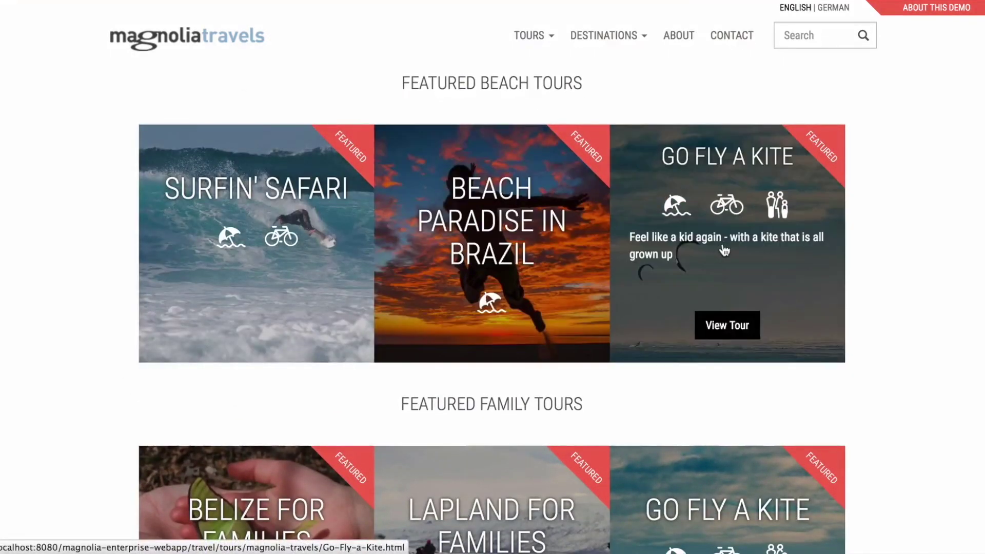
{"action": "left_click", "coordinate": [725, 250]}
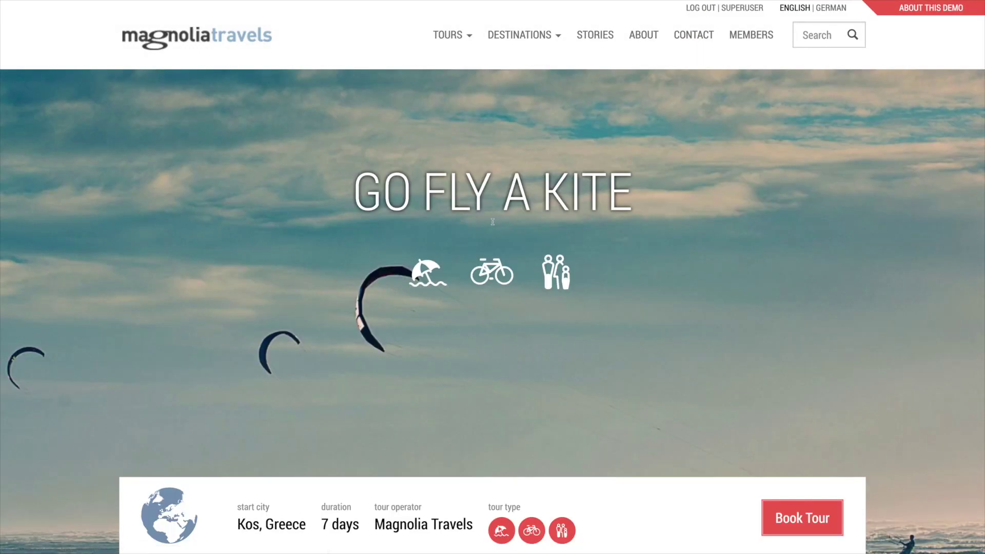
{"action": "left_click", "coordinate": [831, 35]}
{"action": "type", "text": "Amazing"}
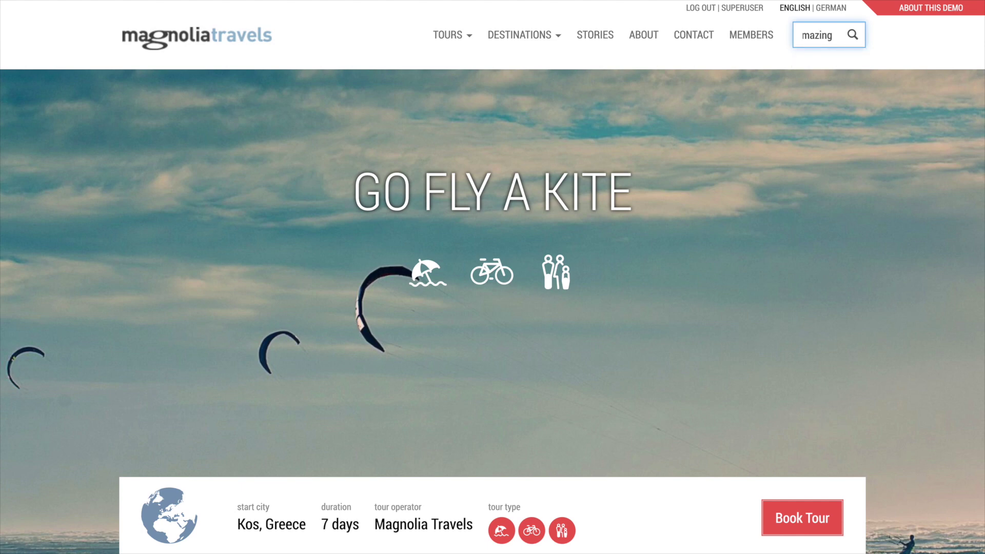
{"action": "key", "text": "Return"}
{"action": "scroll", "coordinate": [673, 221], "scroll_direction": "down", "scroll_amount": 9}
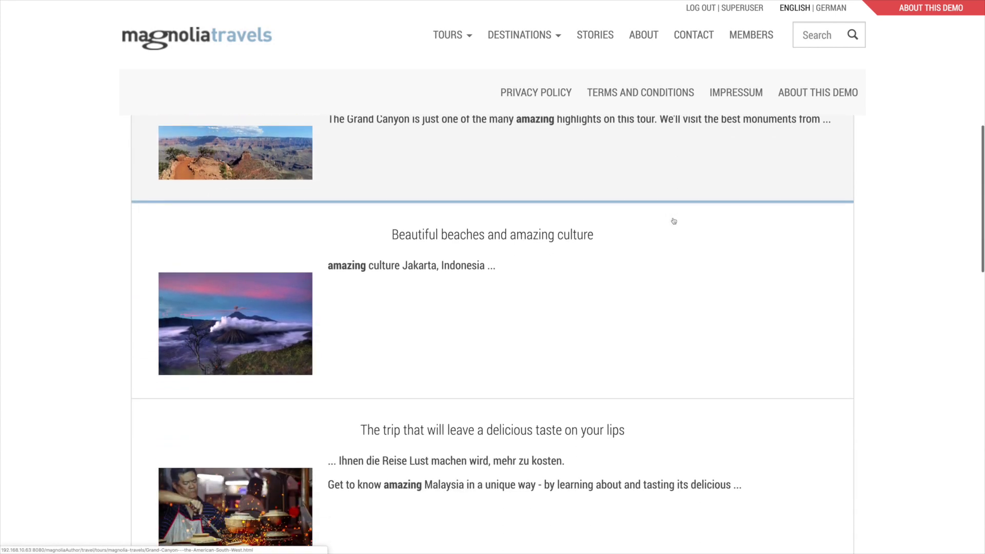
{"action": "scroll", "coordinate": [674, 221], "scroll_direction": "down", "scroll_amount": 1}
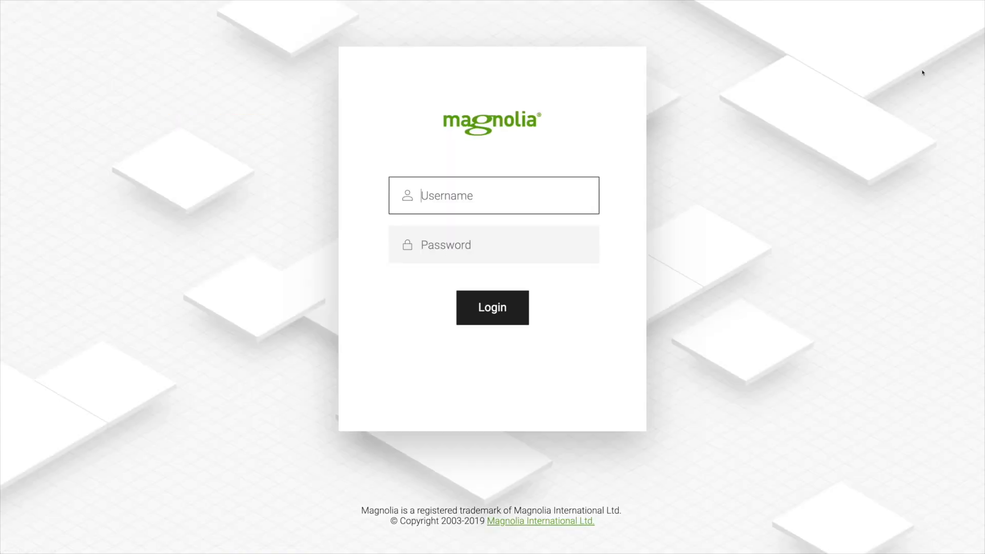
Sign in to the admin interface by entering the account username and password.
{"action": "type", "text": "superuser"}
{"action": "key", "text": "Tab"}
{"action": "type", "text": "superuser"}
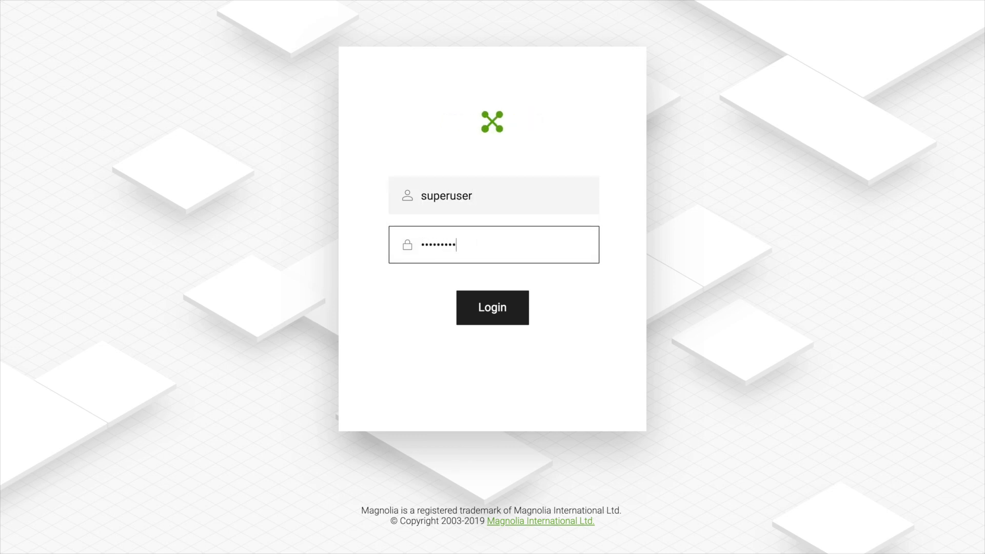
{"action": "key", "text": "Return"}
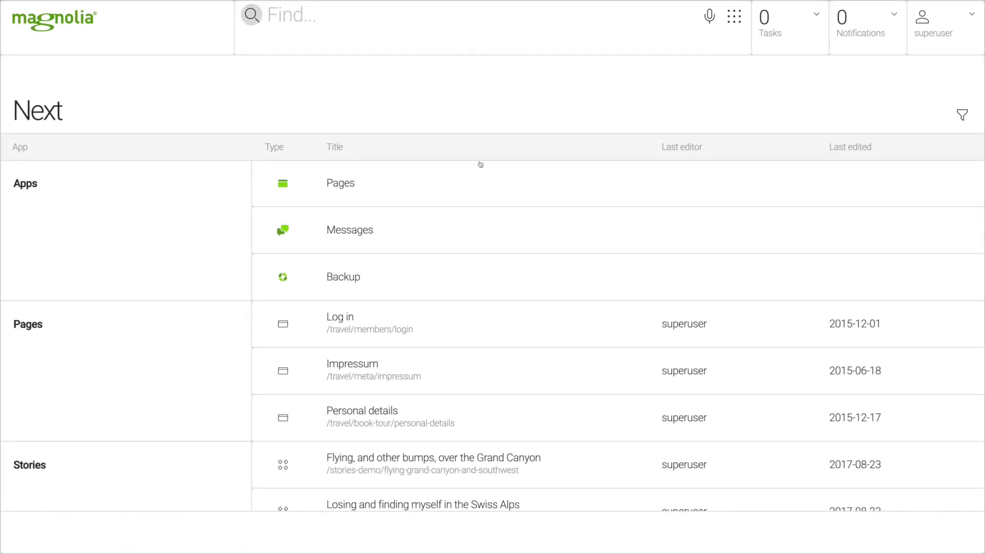
Open the Pages app and expand the travel, stories, about and meta pages.
{"action": "left_click", "coordinate": [346, 195]}
{"action": "left_click", "coordinate": [39, 212]}
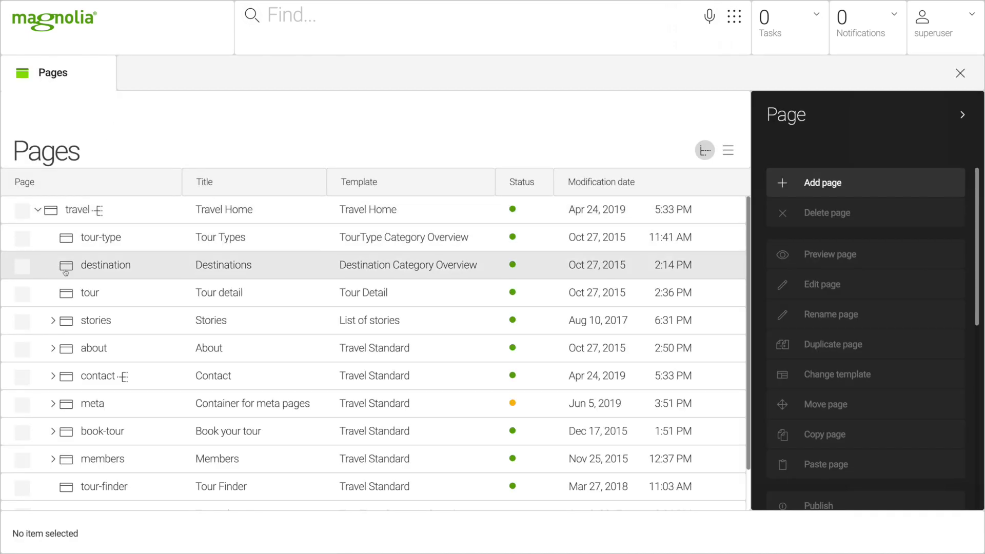
{"action": "left_click", "coordinate": [53, 320]}
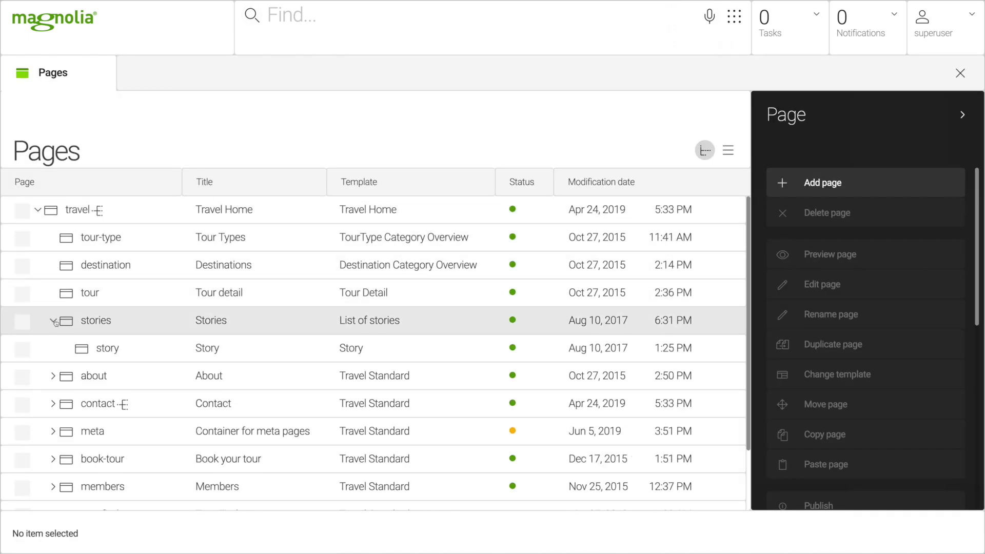
{"action": "left_click", "coordinate": [53, 376]}
{"action": "scroll", "coordinate": [53, 395], "scroll_direction": "down", "scroll_amount": 3}
{"action": "left_click", "coordinate": [53, 451]}
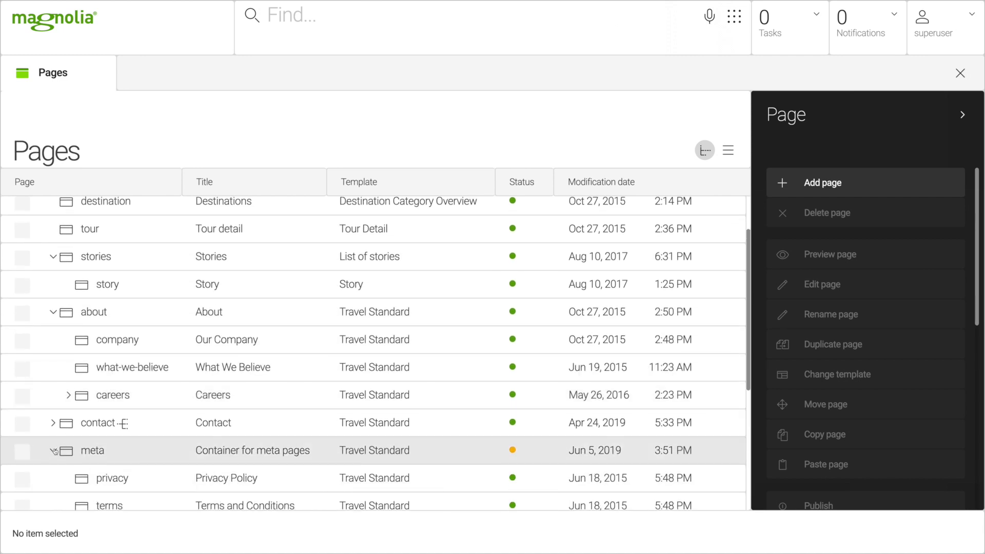
{"action": "scroll", "coordinate": [54, 451], "scroll_direction": "up", "scroll_amount": 3}
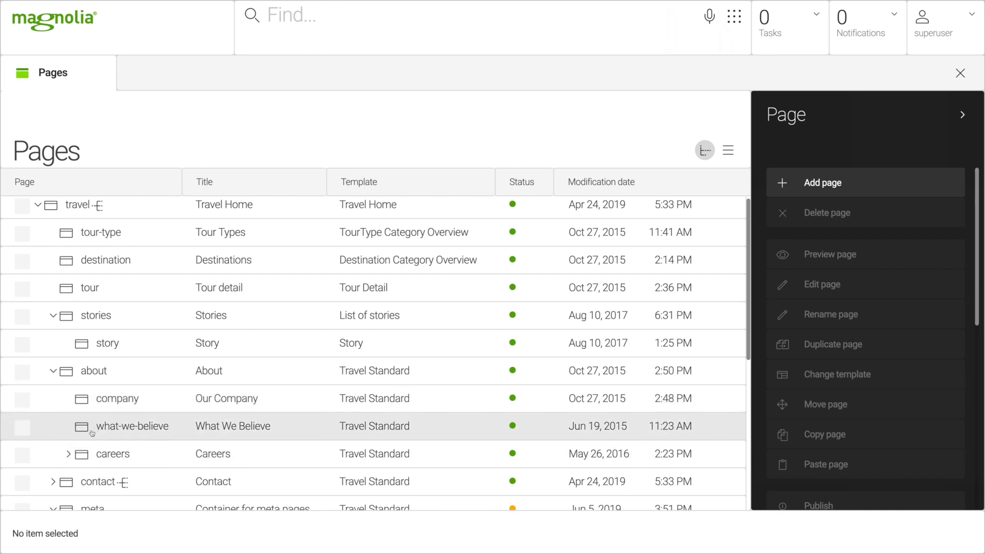
Expand careers, then select the tour (Tour detail) page in the tree.
{"action": "left_click", "coordinate": [68, 454]}
{"action": "scroll", "coordinate": [69, 455], "scroll_direction": "down", "scroll_amount": 4}
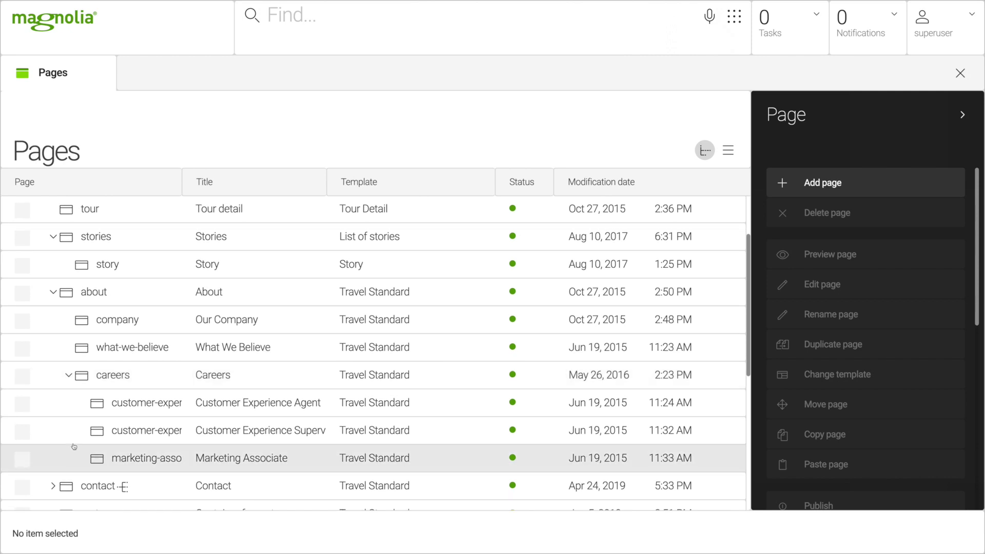
{"action": "scroll", "coordinate": [77, 441], "scroll_direction": "down", "scroll_amount": 6}
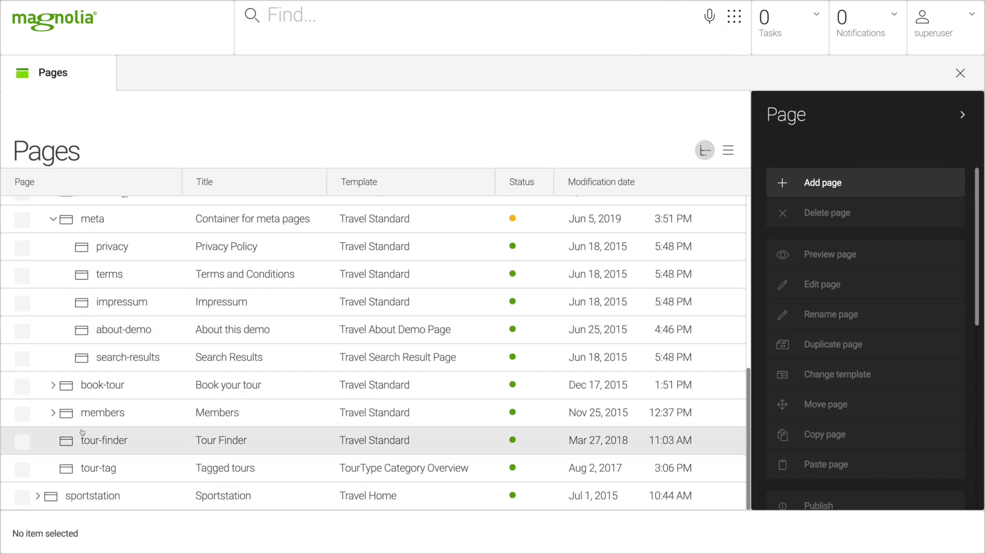
{"action": "scroll", "coordinate": [83, 432], "scroll_direction": "up", "scroll_amount": 8}
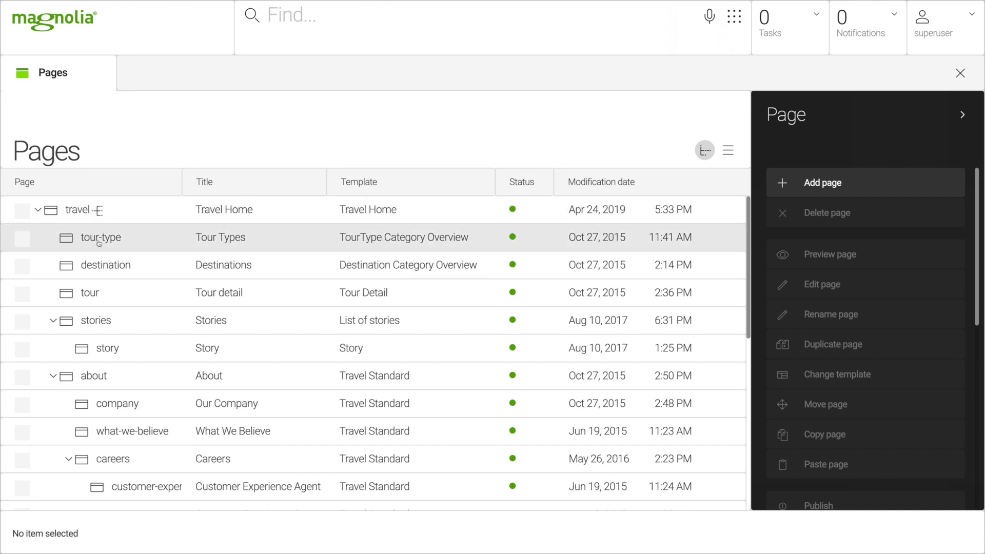
{"action": "left_click", "coordinate": [106, 293]}
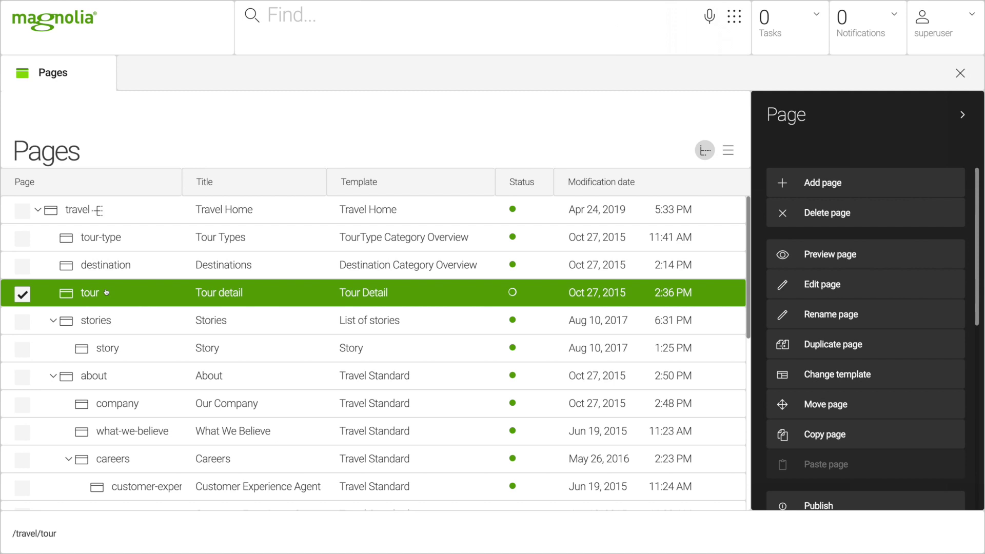
Open the Tour Categories app, expand tour-types and open the beach category for editing.
{"action": "left_click", "coordinate": [734, 16]}
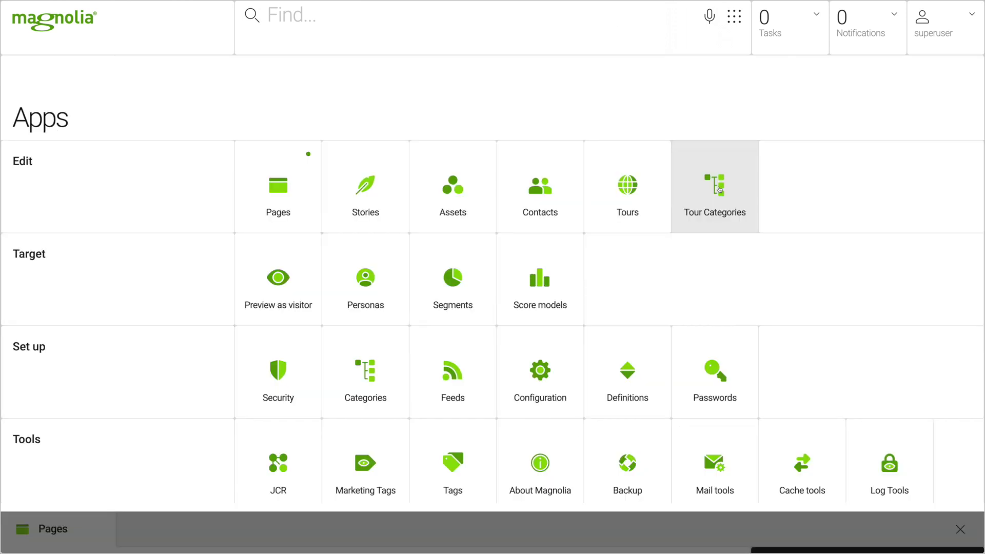
{"action": "left_click", "coordinate": [715, 187]}
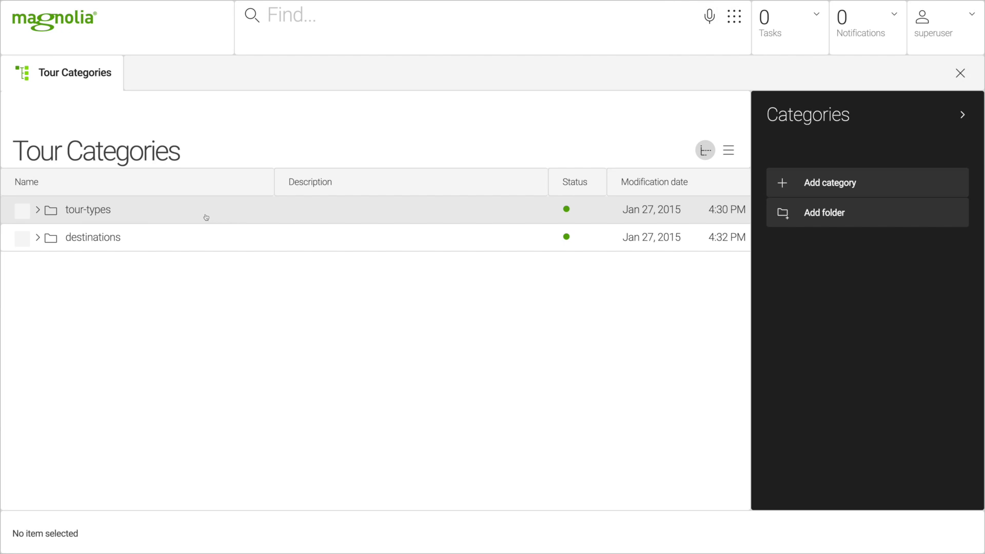
{"action": "left_click", "coordinate": [38, 213]}
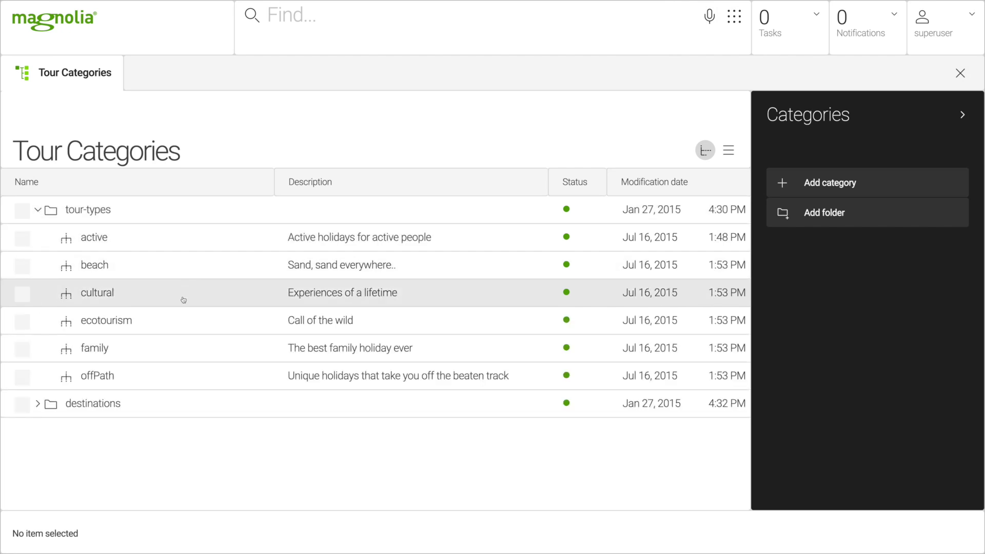
{"action": "left_click", "coordinate": [168, 267]}
{"action": "left_click", "coordinate": [168, 268]}
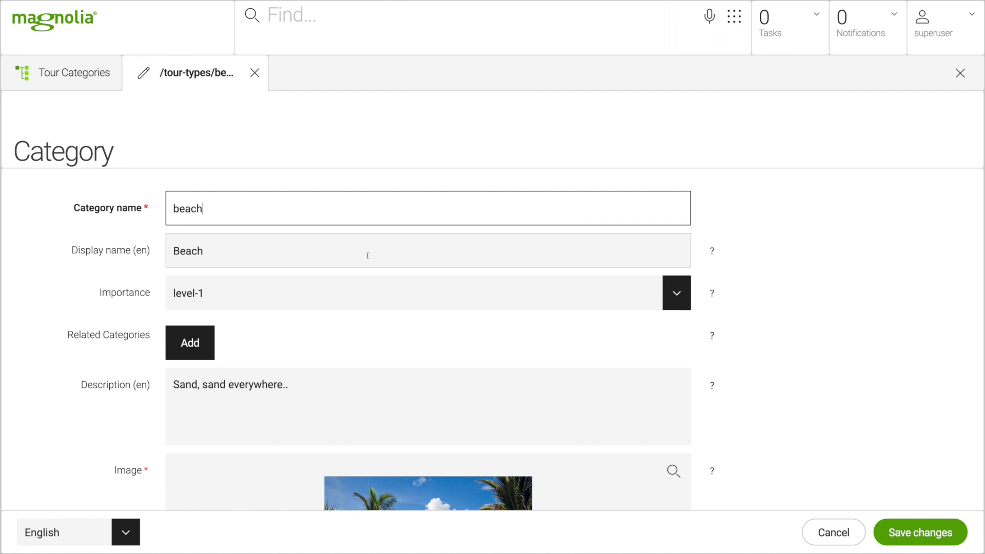
Scroll through the beach category's name, description, image, icon and body text, then open Tours.
{"action": "scroll", "coordinate": [391, 306], "scroll_direction": "down", "scroll_amount": 2}
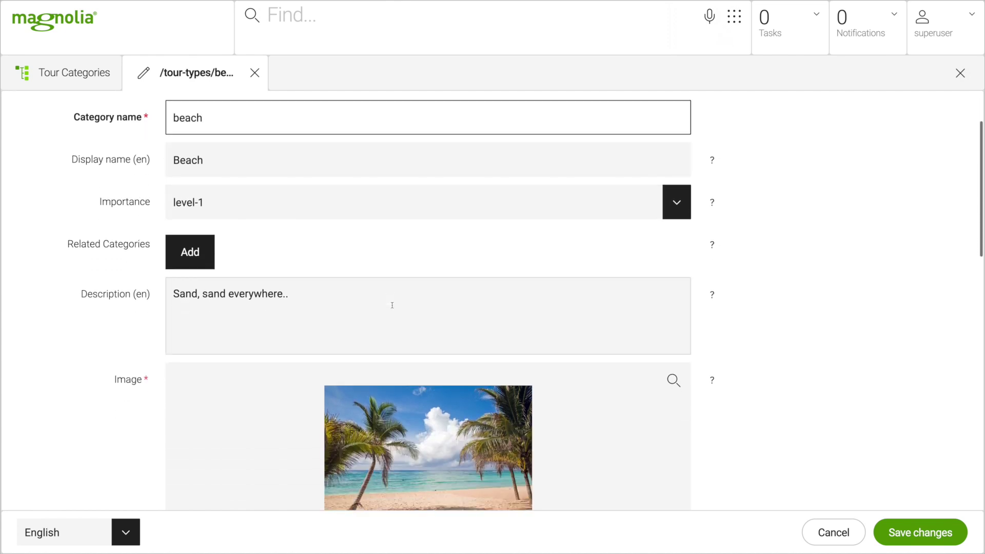
{"action": "scroll", "coordinate": [393, 306], "scroll_direction": "down", "scroll_amount": 3}
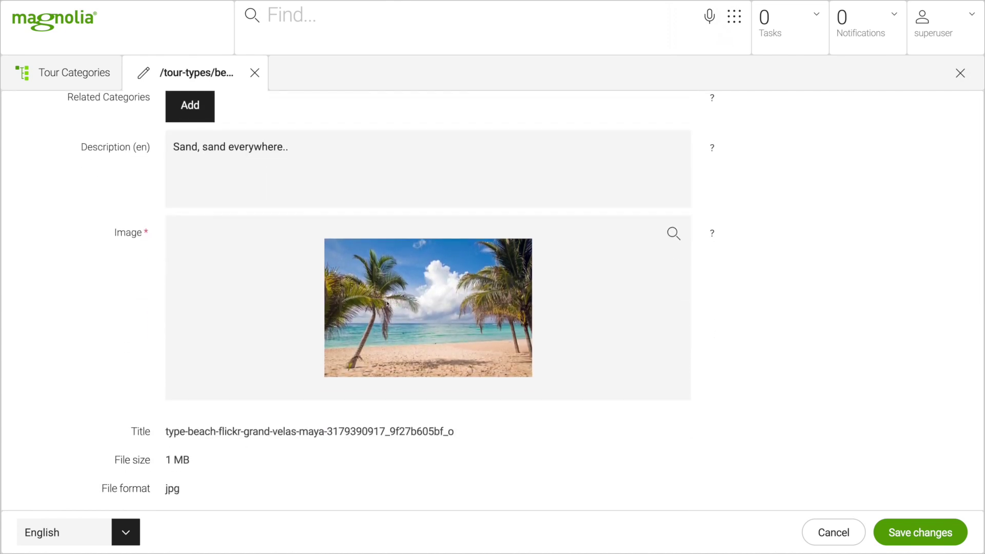
{"action": "scroll", "coordinate": [445, 286], "scroll_direction": "down", "scroll_amount": 4}
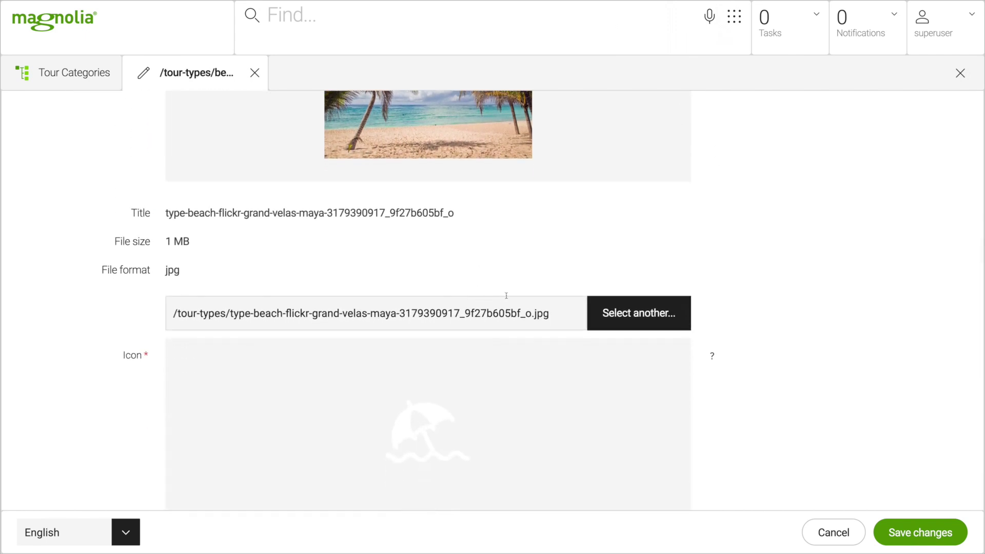
{"action": "scroll", "coordinate": [508, 295], "scroll_direction": "down", "scroll_amount": 2}
{"action": "scroll", "coordinate": [513, 299], "scroll_direction": "down", "scroll_amount": 6}
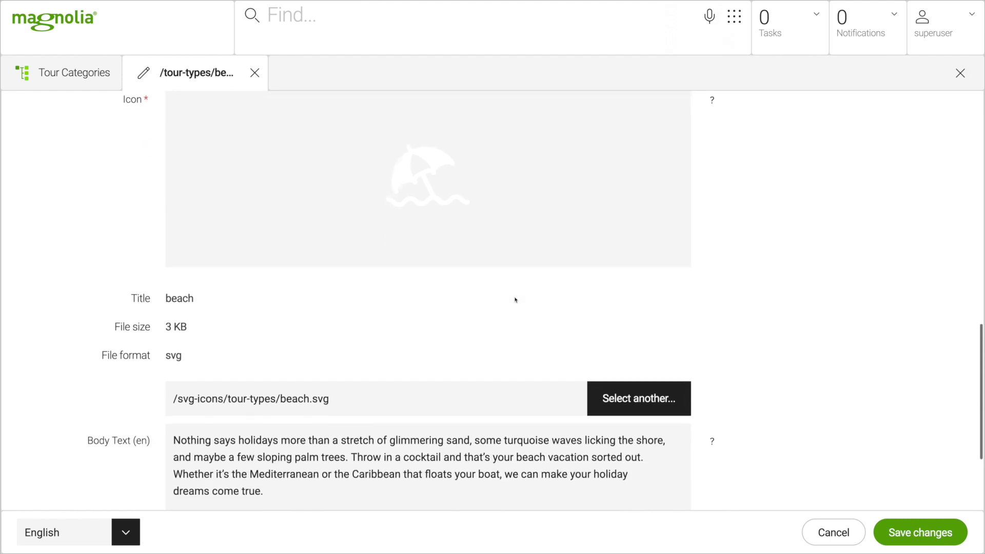
{"action": "scroll", "coordinate": [515, 300], "scroll_direction": "down", "scroll_amount": 3}
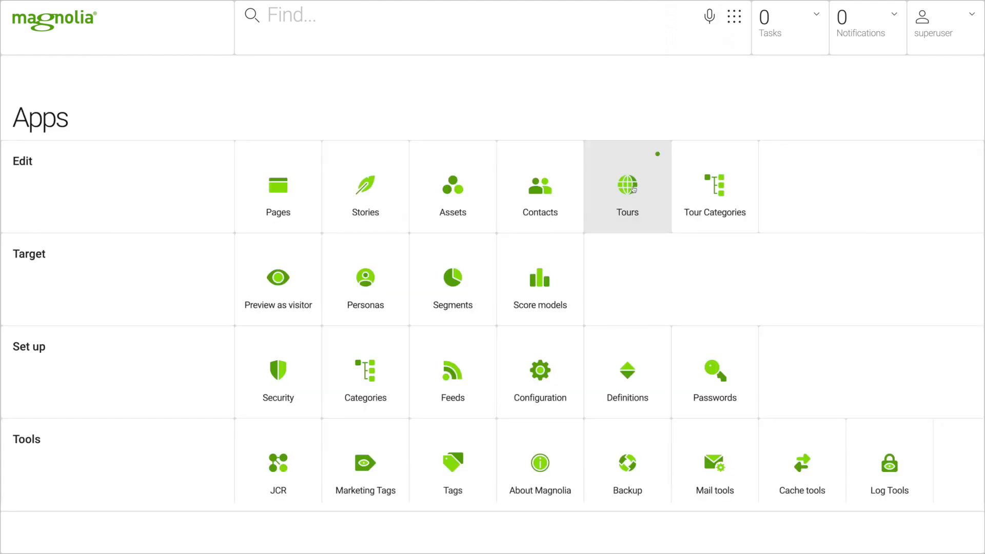
{"action": "left_click", "coordinate": [634, 190]}
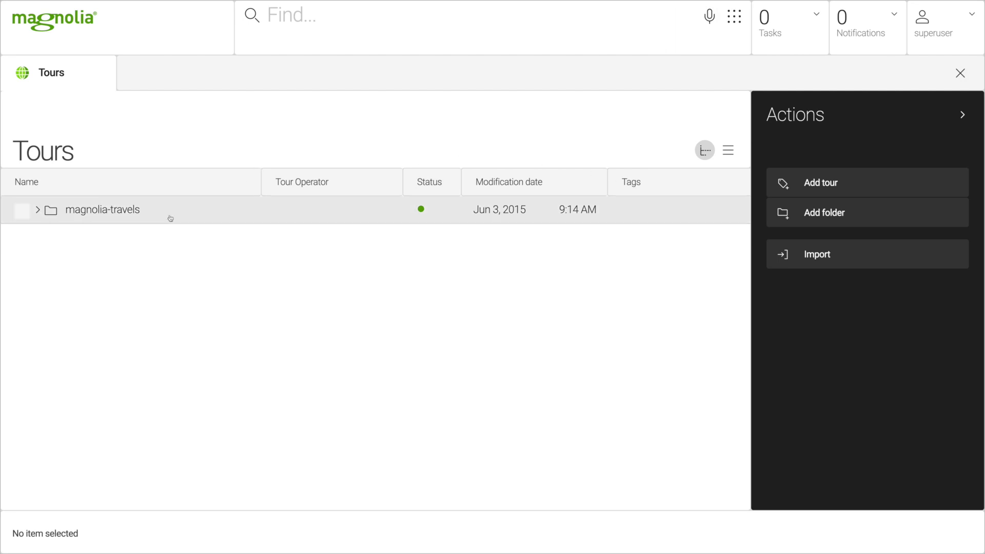
Expand magnolia-travels and open the North-Sea-Islands tour for editing.
{"action": "left_click", "coordinate": [34, 210]}
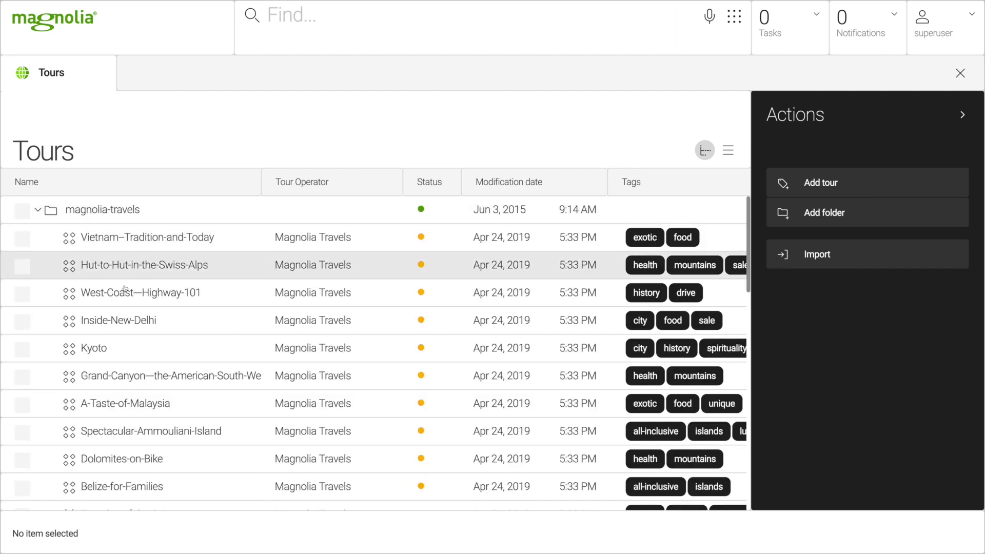
{"action": "scroll", "coordinate": [178, 394], "scroll_direction": "down", "scroll_amount": 5}
{"action": "scroll", "coordinate": [178, 394], "scroll_direction": "down", "scroll_amount": 5}
{"action": "left_click", "coordinate": [170, 321]}
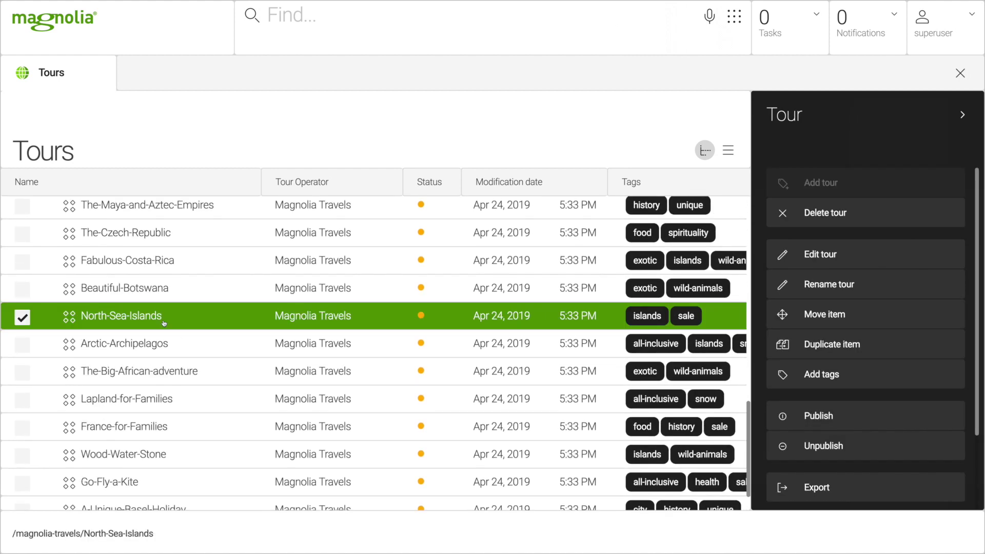
{"action": "double_click", "coordinate": [170, 321]}
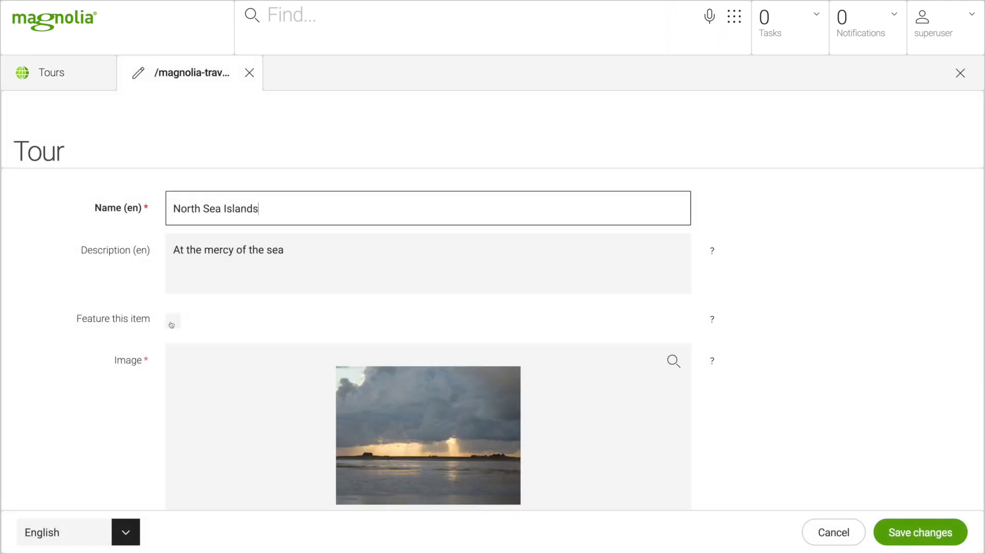
Tick Feature this item, review its cultural/ecotourism types, Europe destination and Hamburg start, then close.
{"action": "left_click", "coordinate": [174, 321]}
{"action": "scroll", "coordinate": [243, 306], "scroll_direction": "down", "scroll_amount": 3}
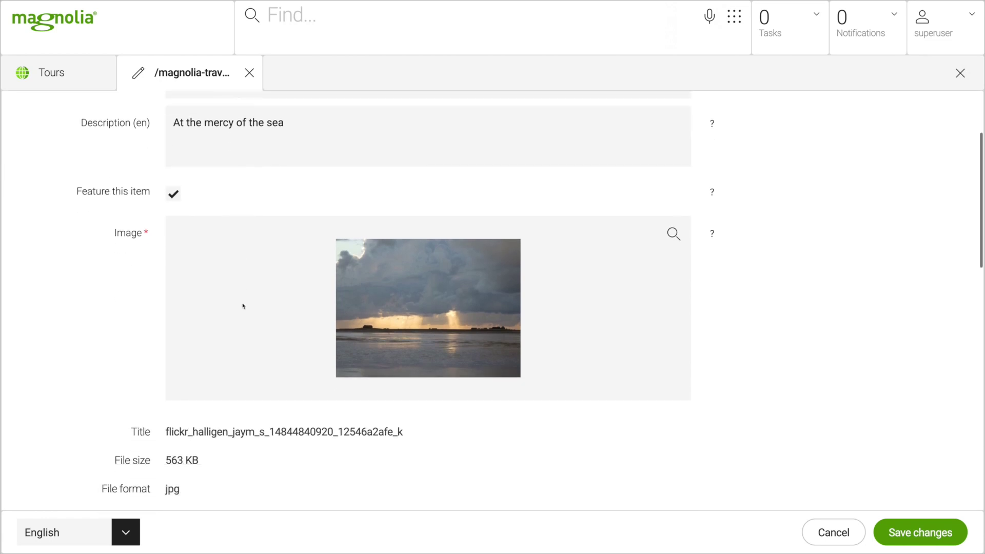
{"action": "scroll", "coordinate": [243, 306], "scroll_direction": "down", "scroll_amount": 4}
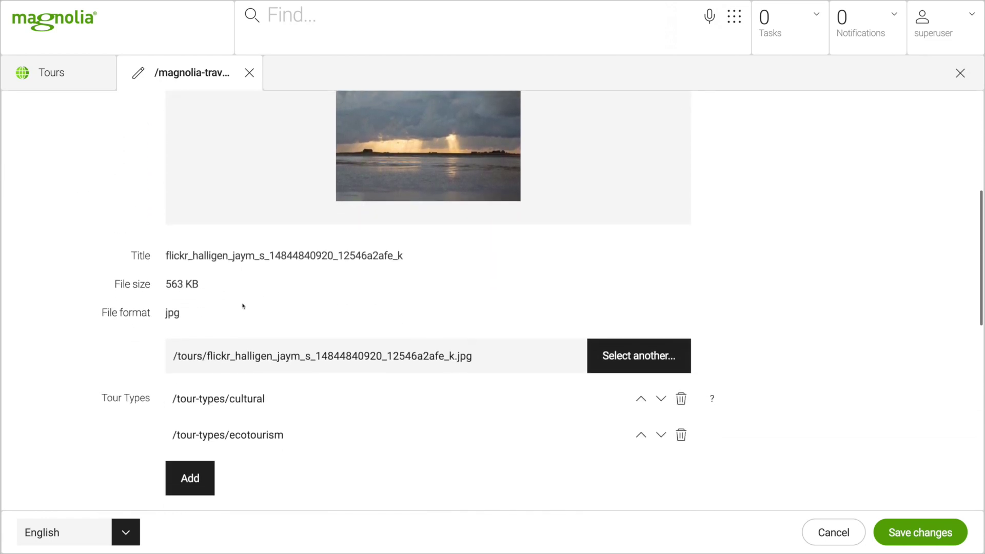
{"action": "scroll", "coordinate": [242, 303], "scroll_direction": "down", "scroll_amount": 2}
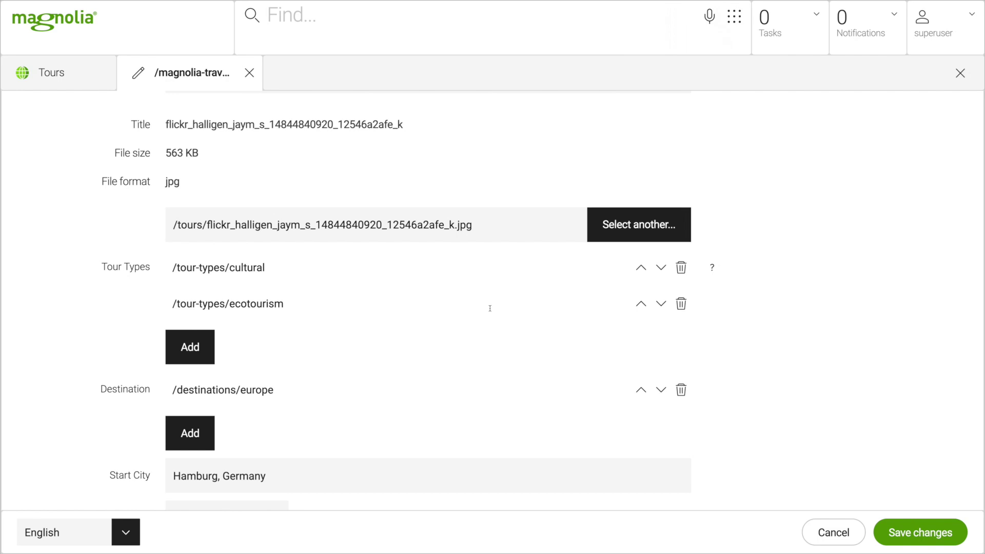
{"action": "left_click", "coordinate": [960, 73]}
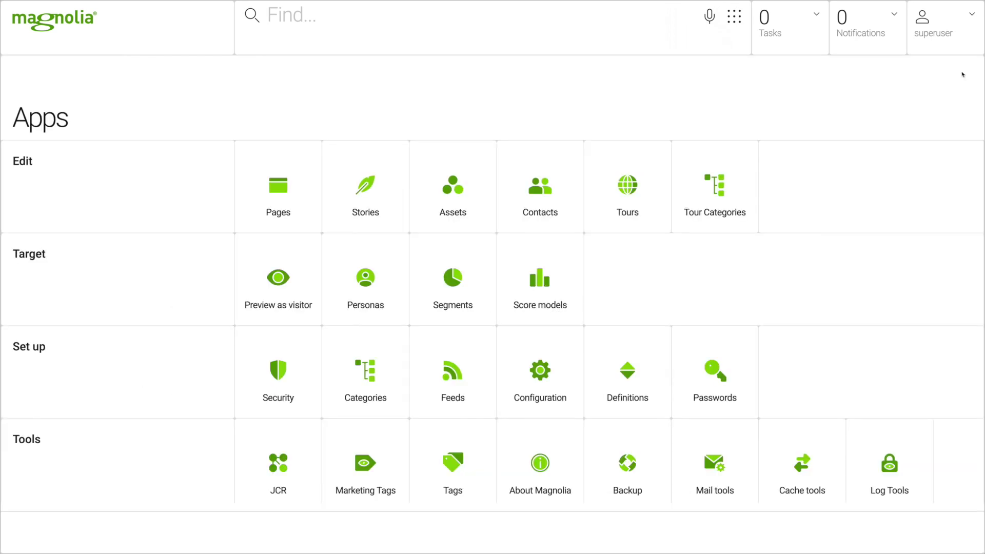
Preview the Beach tours page's TOURS and DESTINATIONS menus, then return to the Pages tree.
{"action": "left_click", "coordinate": [299, 177]}
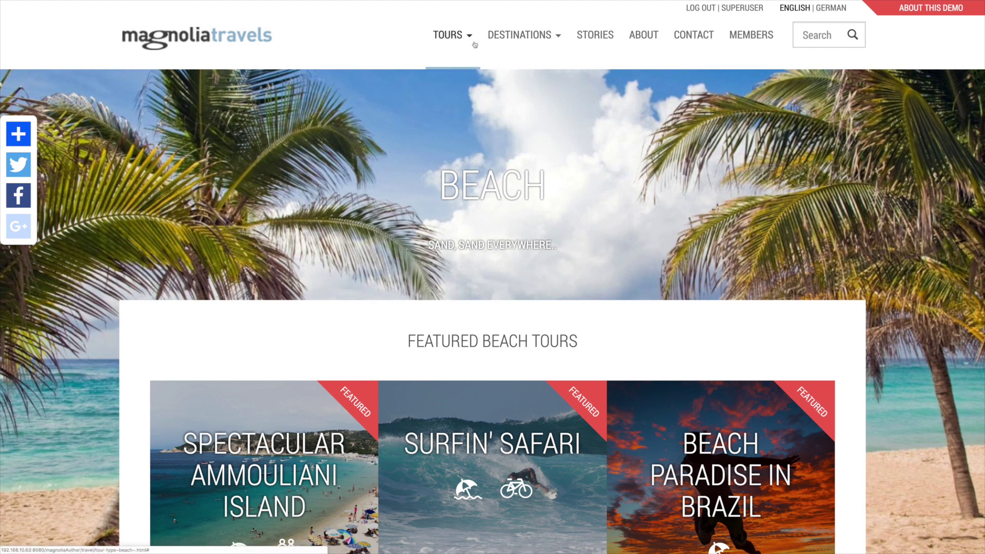
{"action": "left_click", "coordinate": [469, 37]}
{"action": "left_click", "coordinate": [557, 37]}
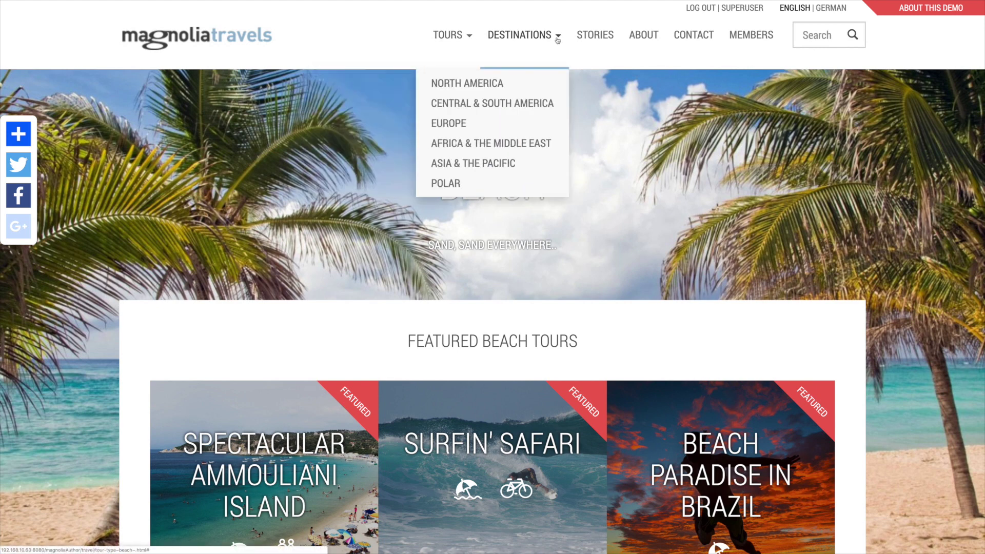
{"action": "left_click", "coordinate": [641, 131]}
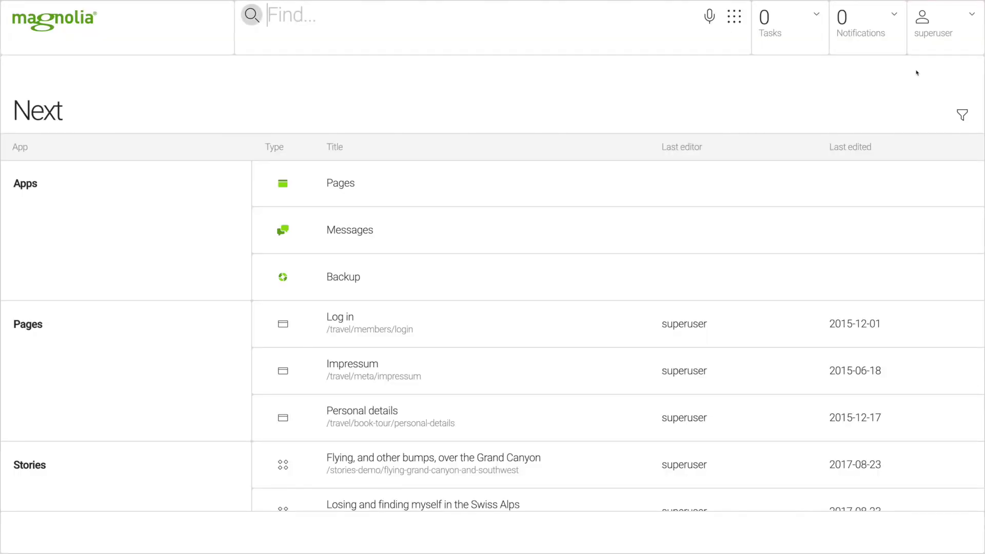
{"action": "left_click", "coordinate": [346, 196]}
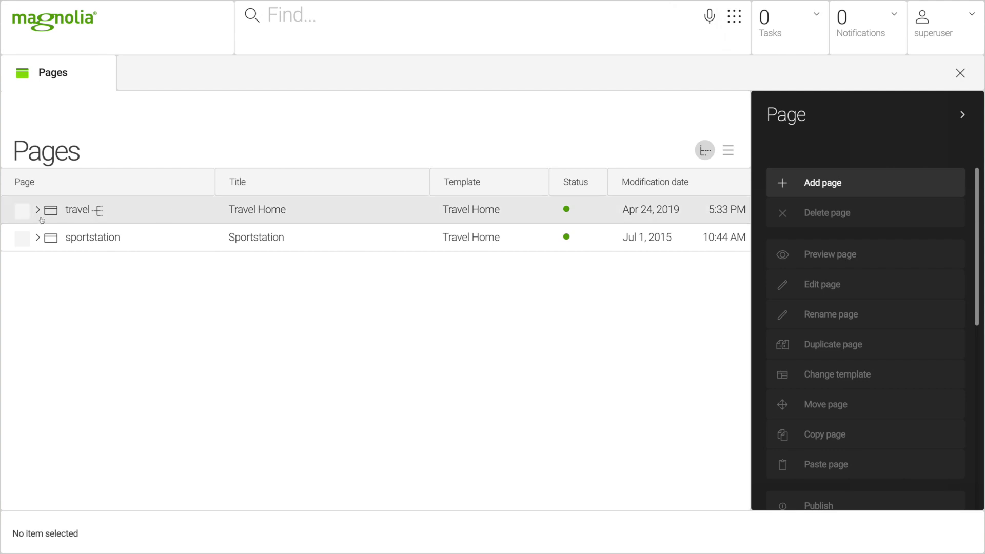